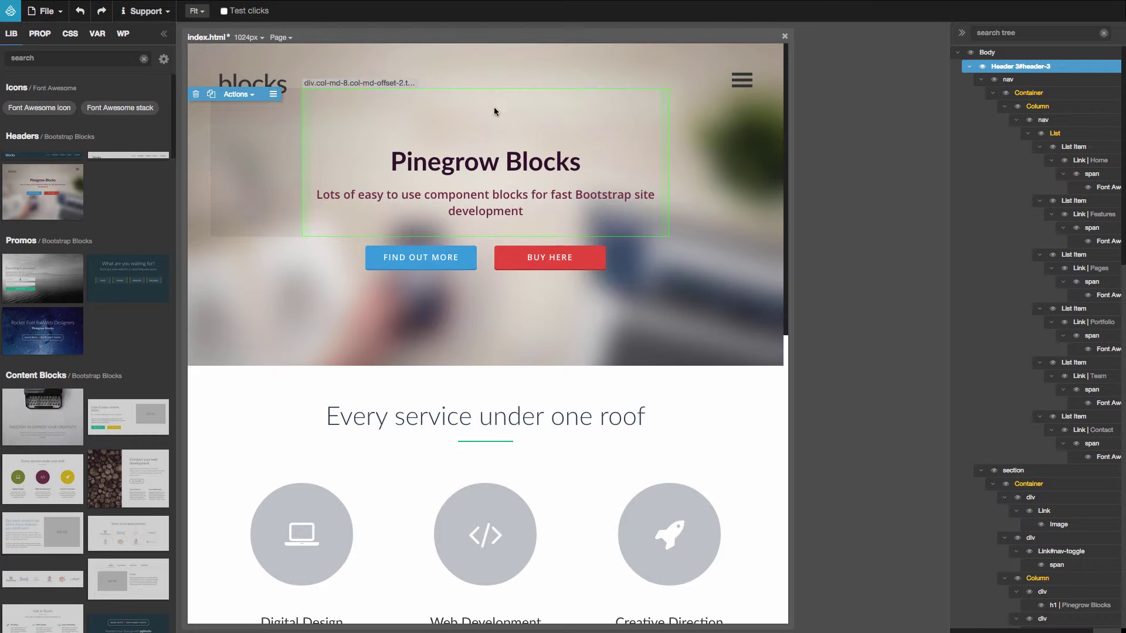
Set the flight-mountains-sky-flying picture from the images folder as the background image of the Header 3 block.
{"action": "left_click", "coordinate": [280, 86]}
{"action": "left_click", "coordinate": [279, 96]}
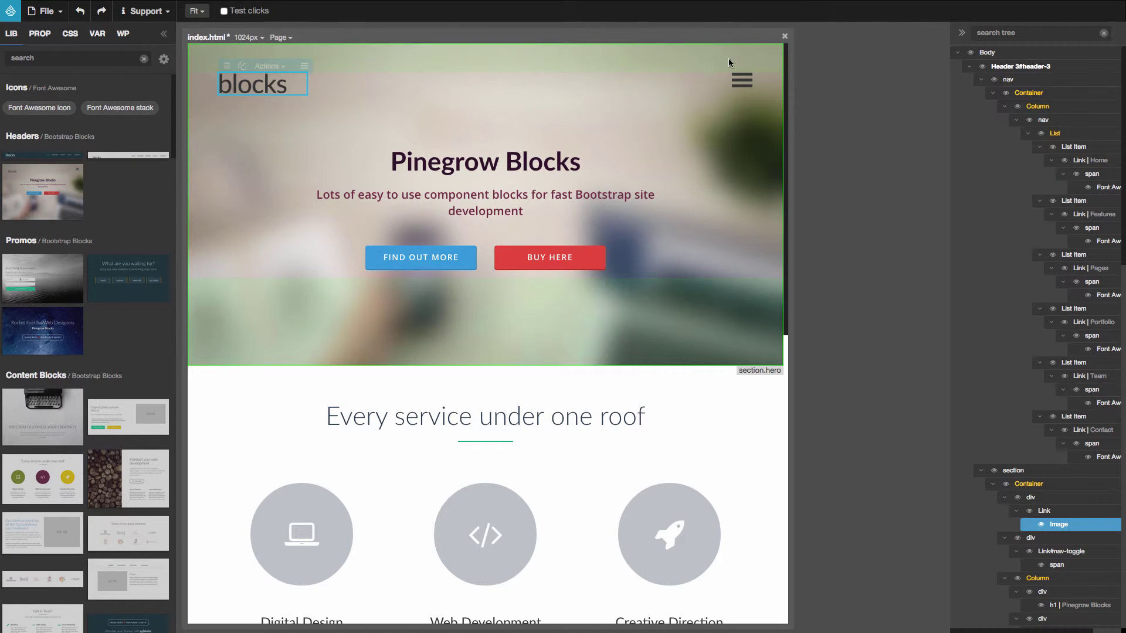
{"action": "left_click", "coordinate": [1019, 67]}
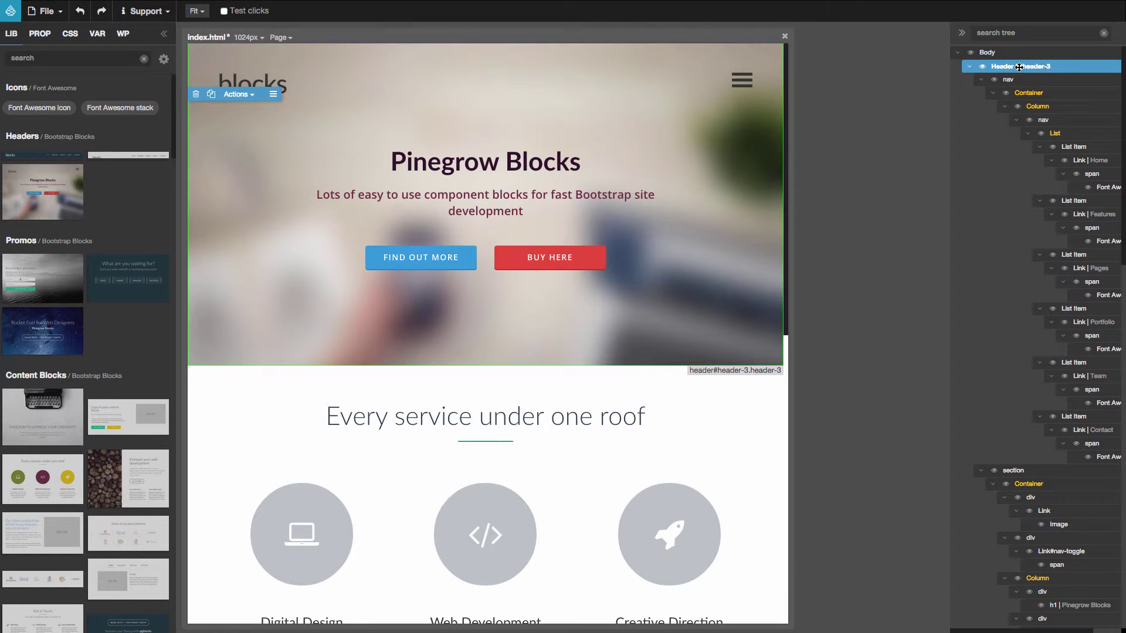
{"action": "left_click", "coordinate": [42, 37]}
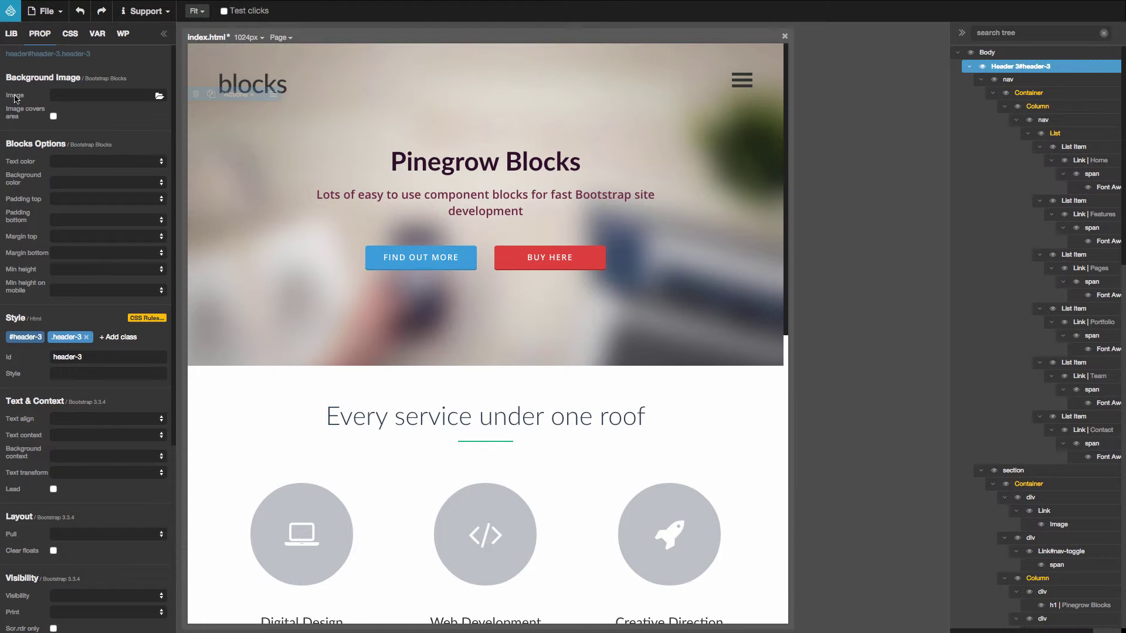
{"action": "left_click", "coordinate": [159, 97]}
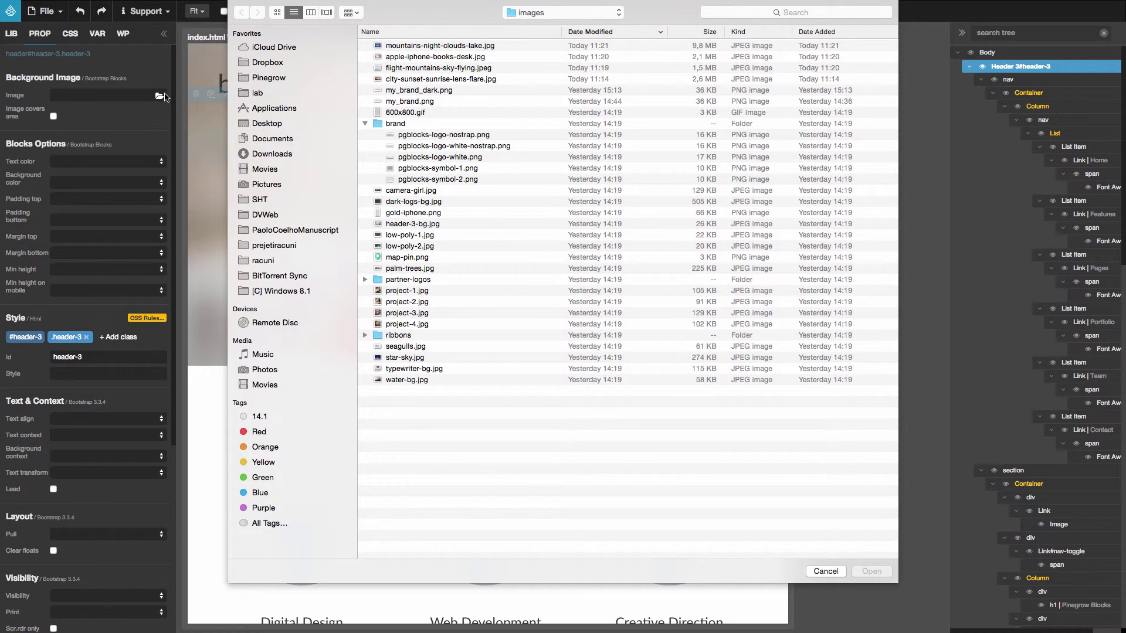
{"action": "left_click", "coordinate": [440, 68]}
{"action": "double_click", "coordinate": [440, 68]}
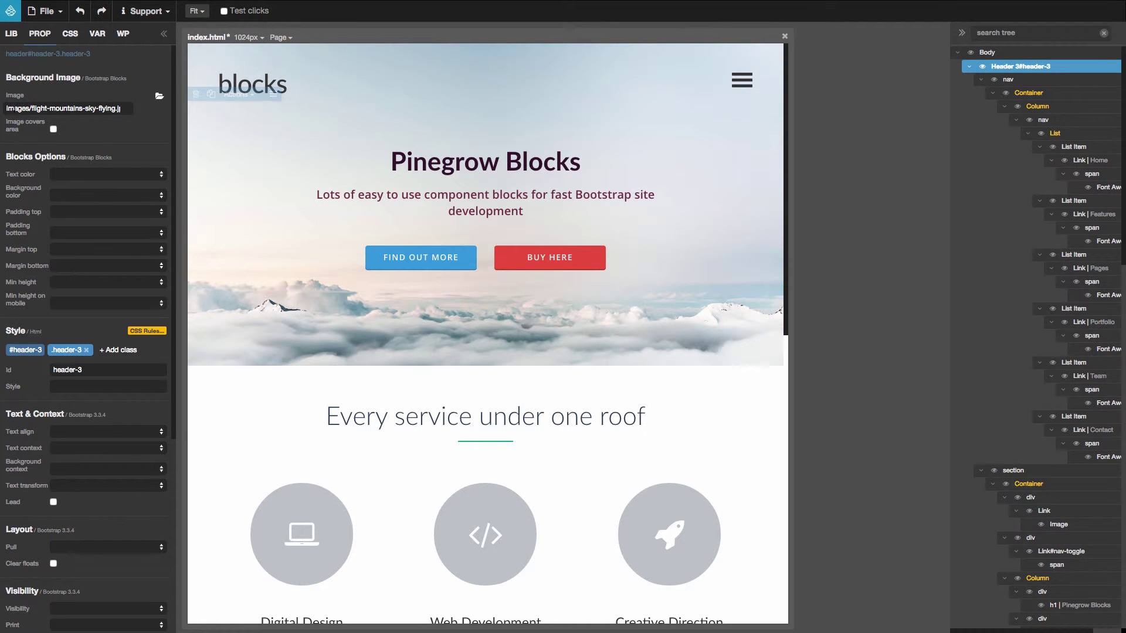
{"action": "left_click_drag", "start_coordinate": [7, 109], "coordinate": [126, 108]}
{"action": "left_click", "coordinate": [103, 108]}
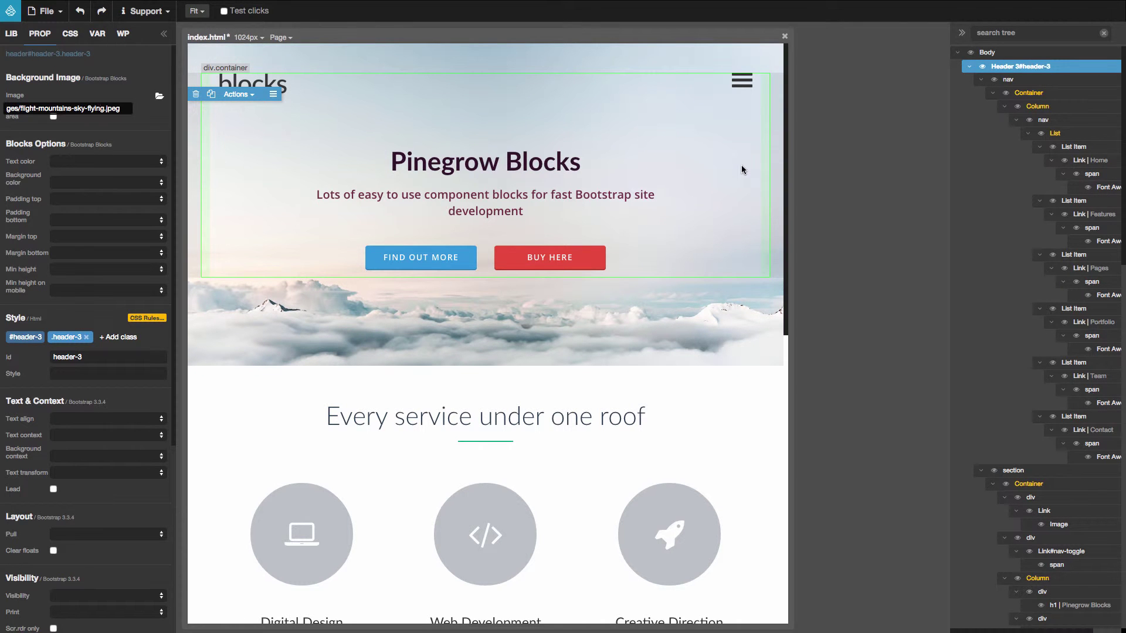
Replace the header's "Pinegrow Blocks" heading text with "Clouds are fluffy".
{"action": "left_click", "coordinate": [563, 160]}
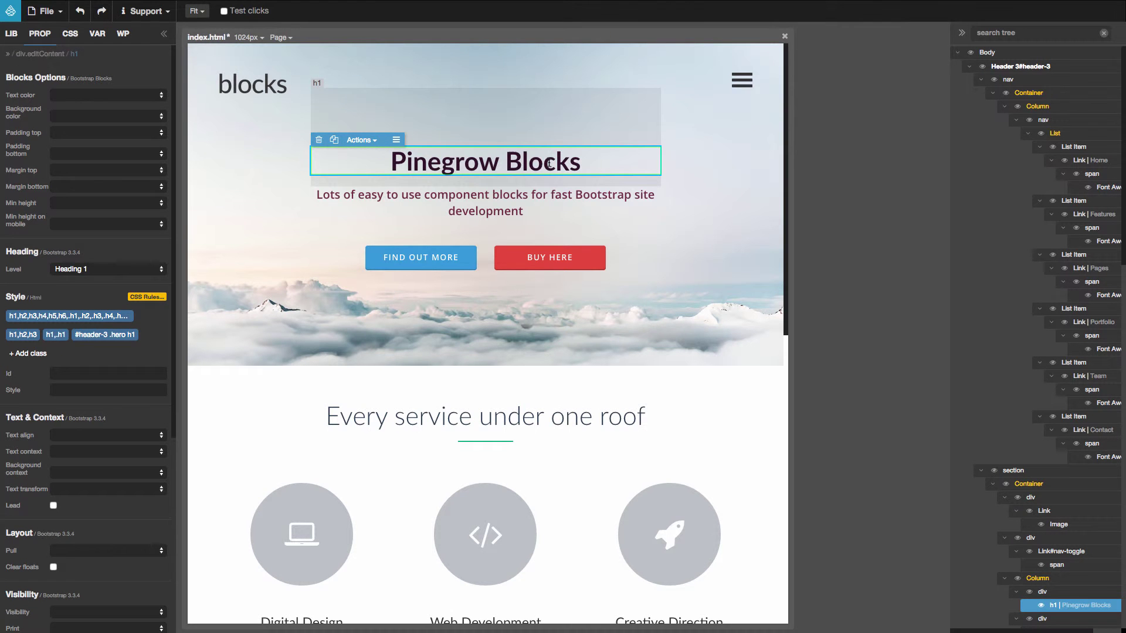
{"action": "double_click", "coordinate": [548, 164]}
{"action": "left_click", "coordinate": [579, 164]}
{"action": "left_click_drag", "start_coordinate": [579, 164], "coordinate": [393, 165]}
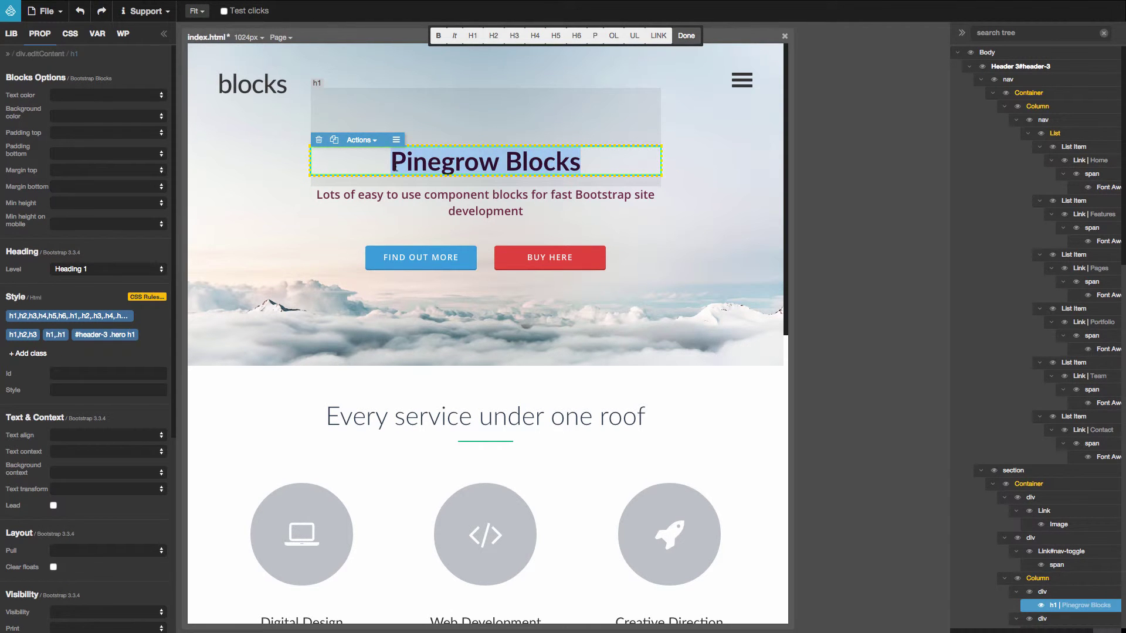
{"action": "type", "text": "C"}
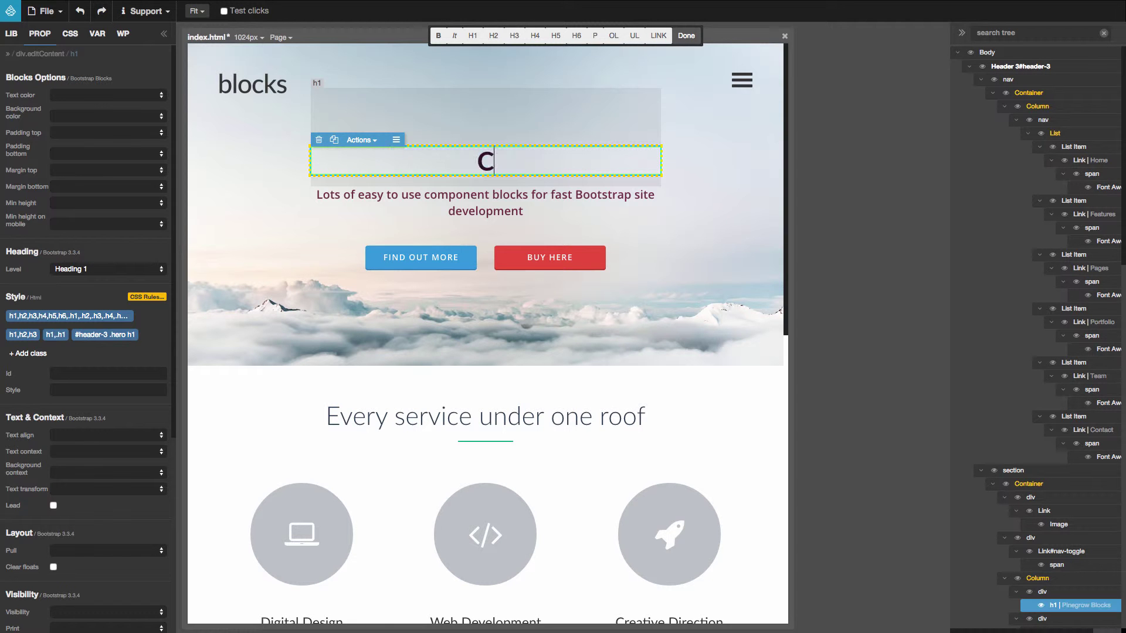
{"action": "type", "text": "louds a"}
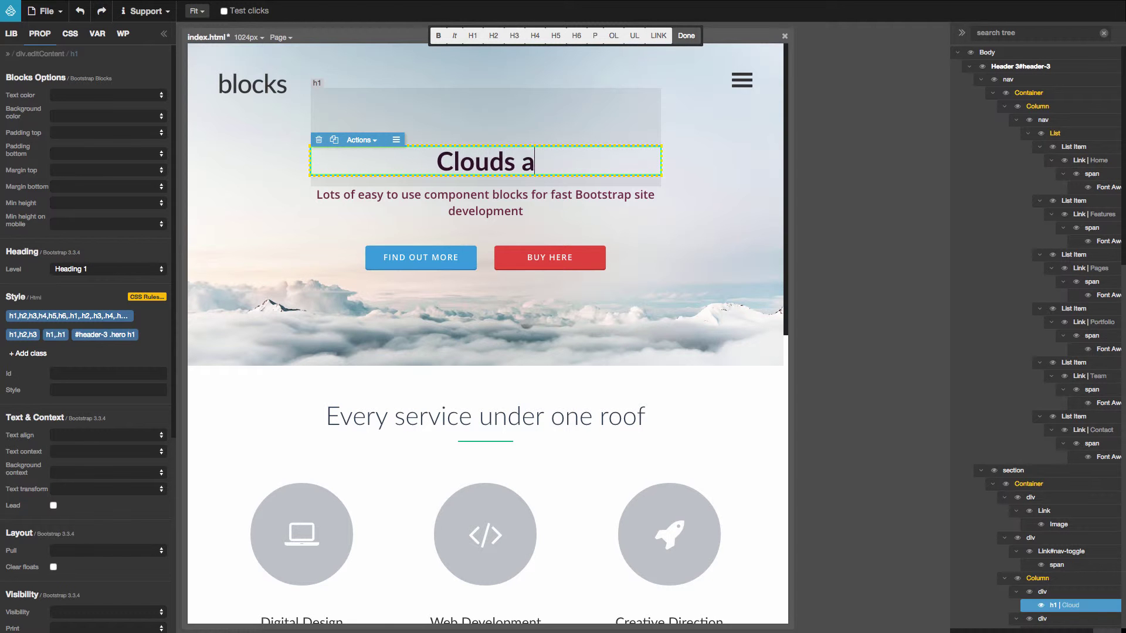
{"action": "type", "text": "re fluffy"}
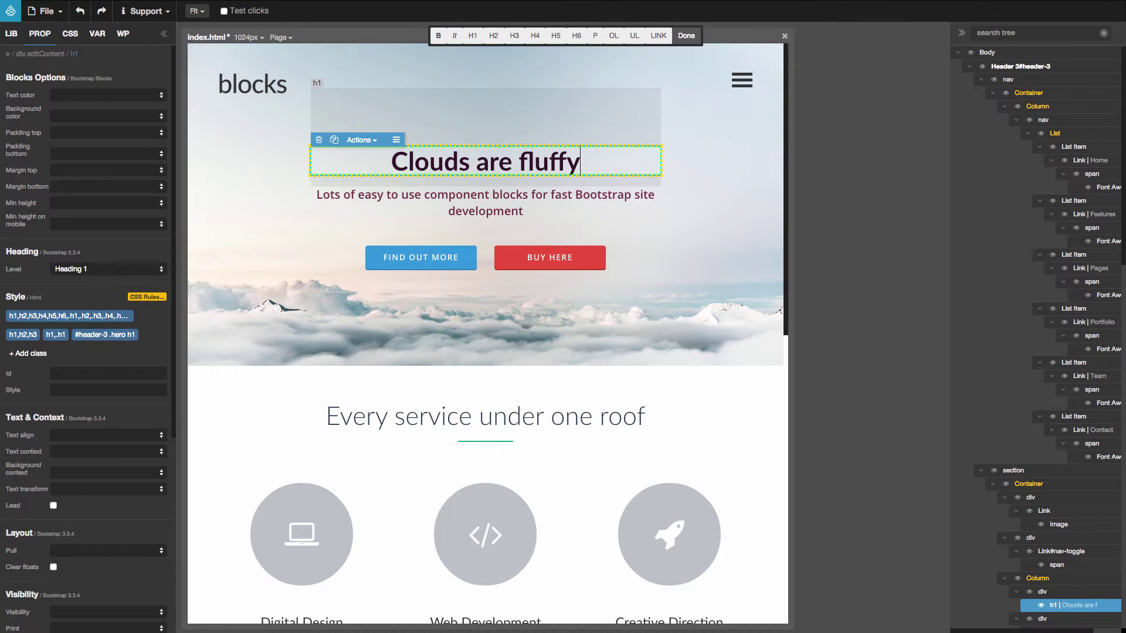
Open the lead paragraph beneath the header's heading for text editing.
{"action": "left_click", "coordinate": [419, 205]}
{"action": "double_click", "coordinate": [475, 209]}
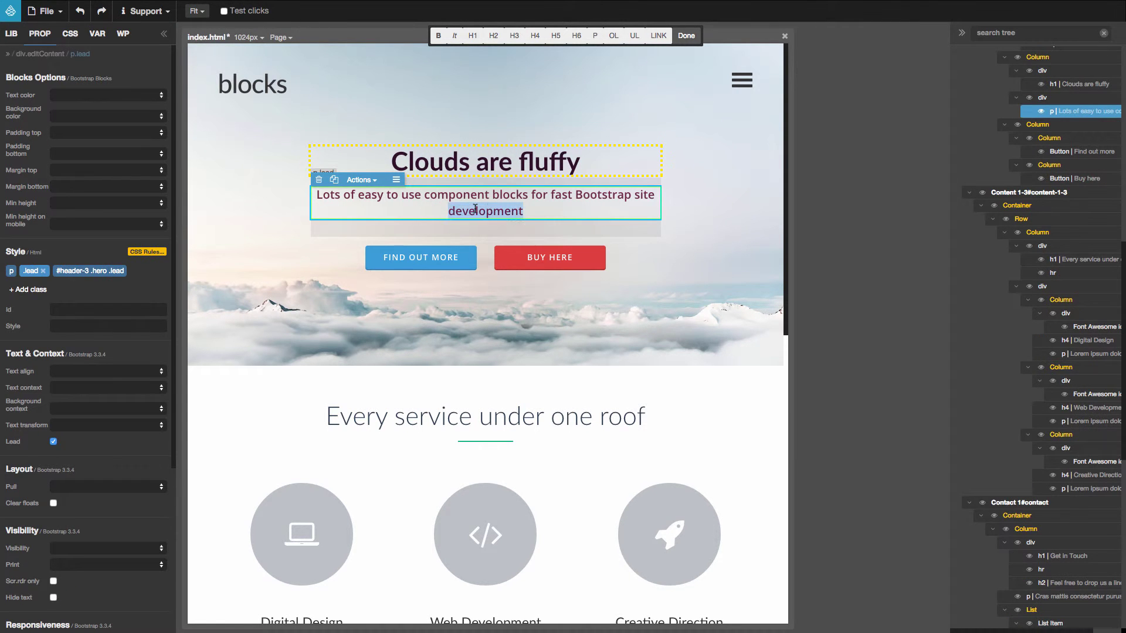
{"action": "left_click", "coordinate": [490, 210]}
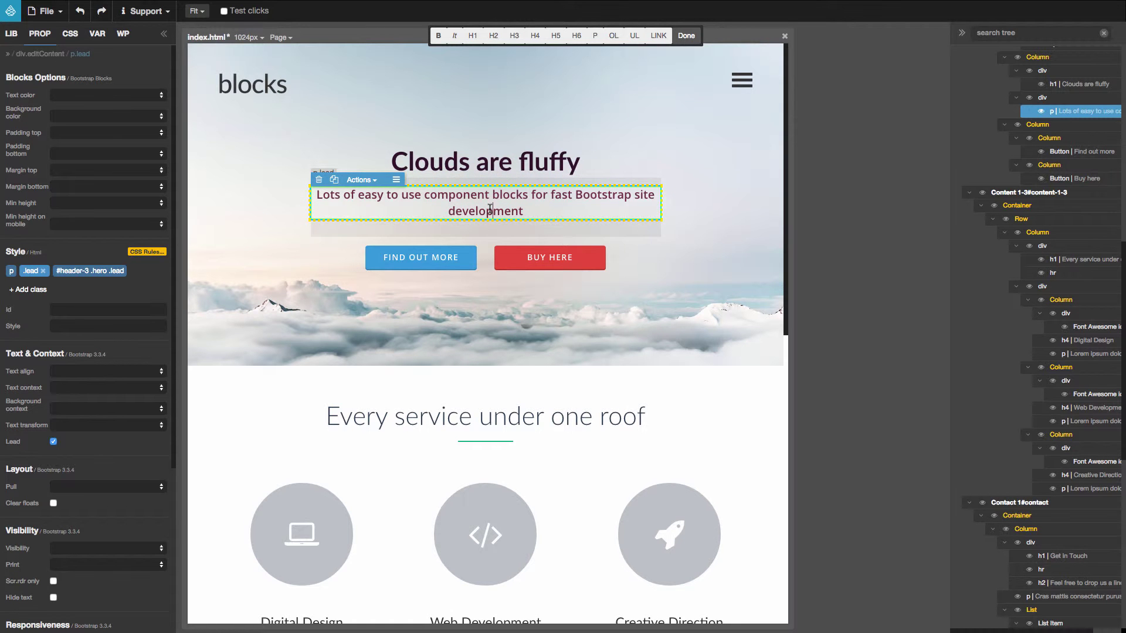
Change the label of the header's blue "Find out more" button to "Fly" and finish text editing.
{"action": "left_click", "coordinate": [440, 260]}
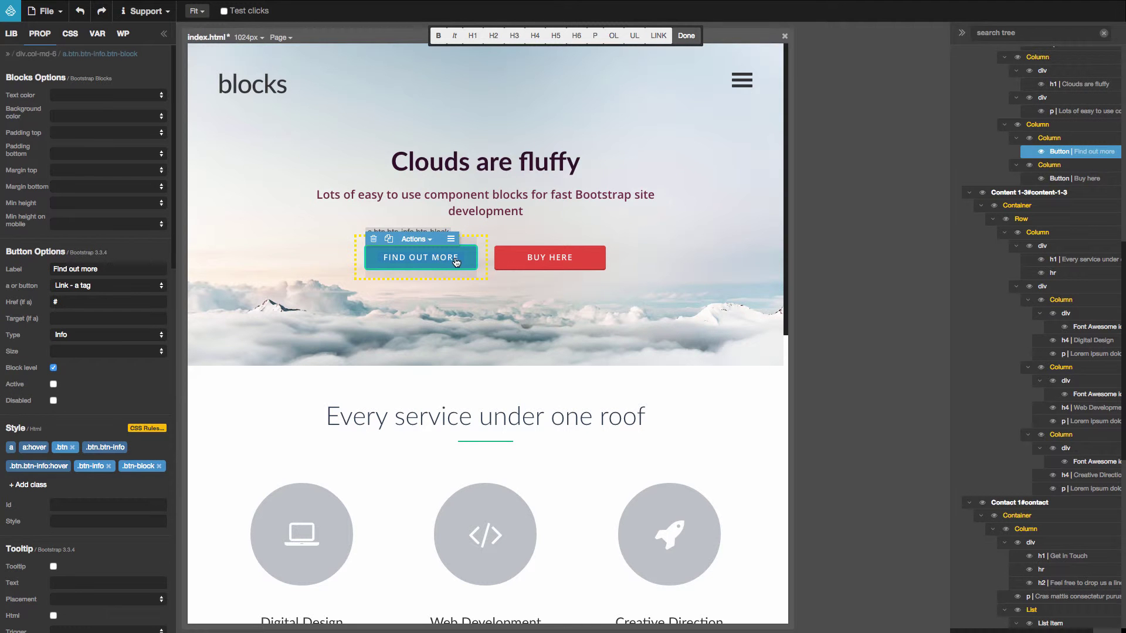
{"action": "double_click", "coordinate": [449, 260]}
{"action": "key", "text": "BackSpace"}
{"action": "key", "text": "shift+Left"}
{"action": "key", "text": "shift+Left"}
{"action": "key", "text": "shift+Left"}
{"action": "key", "text": "shift+Left"}
{"action": "key", "text": "shift+Left"}
{"action": "key", "text": "shift+Left"}
{"action": "key", "text": "shift+Left"}
{"action": "key", "text": "shift+Left"}
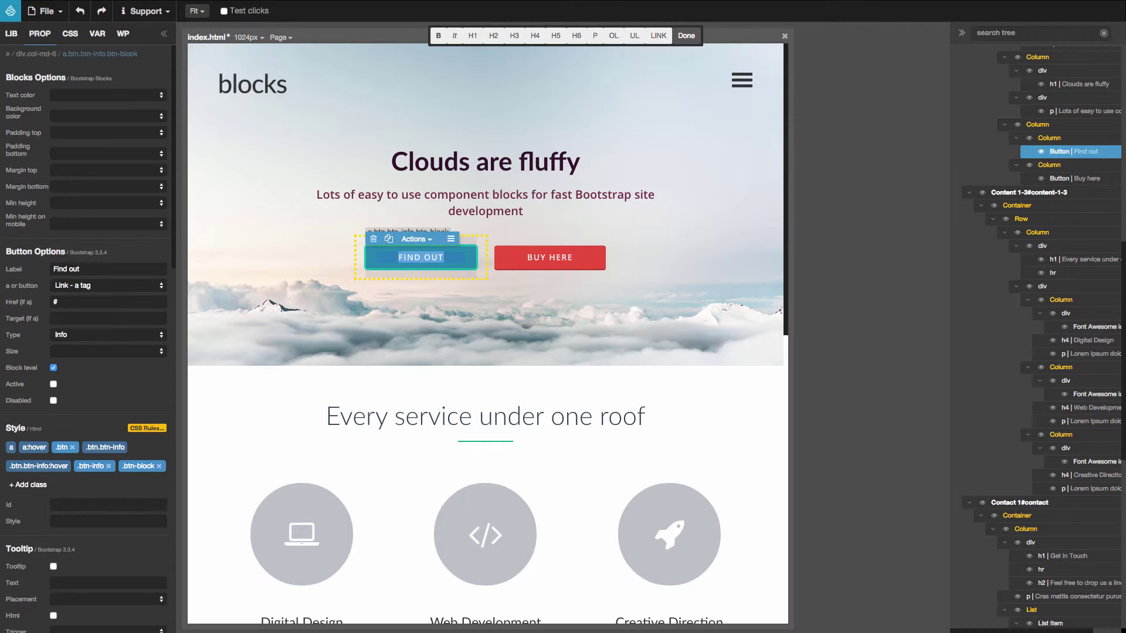
{"action": "type", "text": "Fly"}
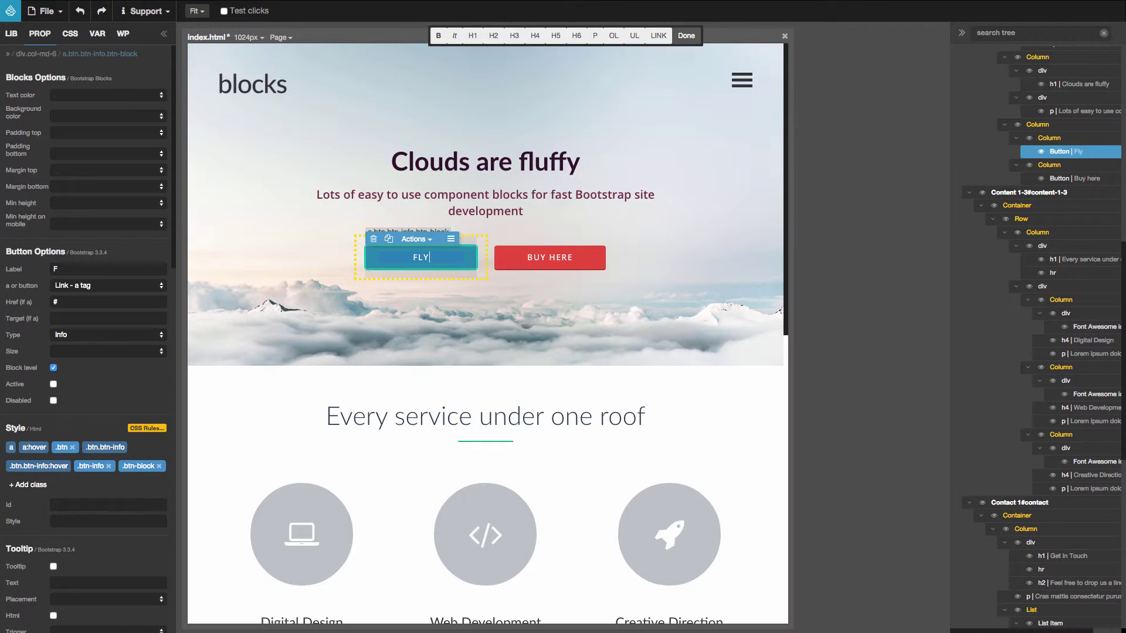
{"action": "left_click", "coordinate": [550, 263]}
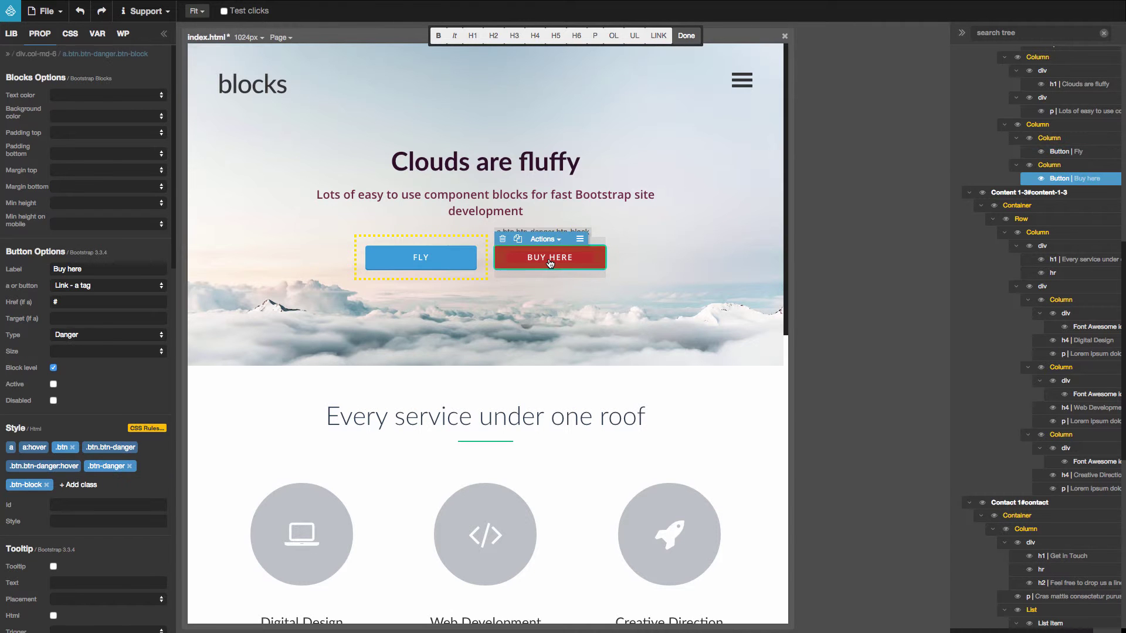
{"action": "left_click", "coordinate": [686, 36]}
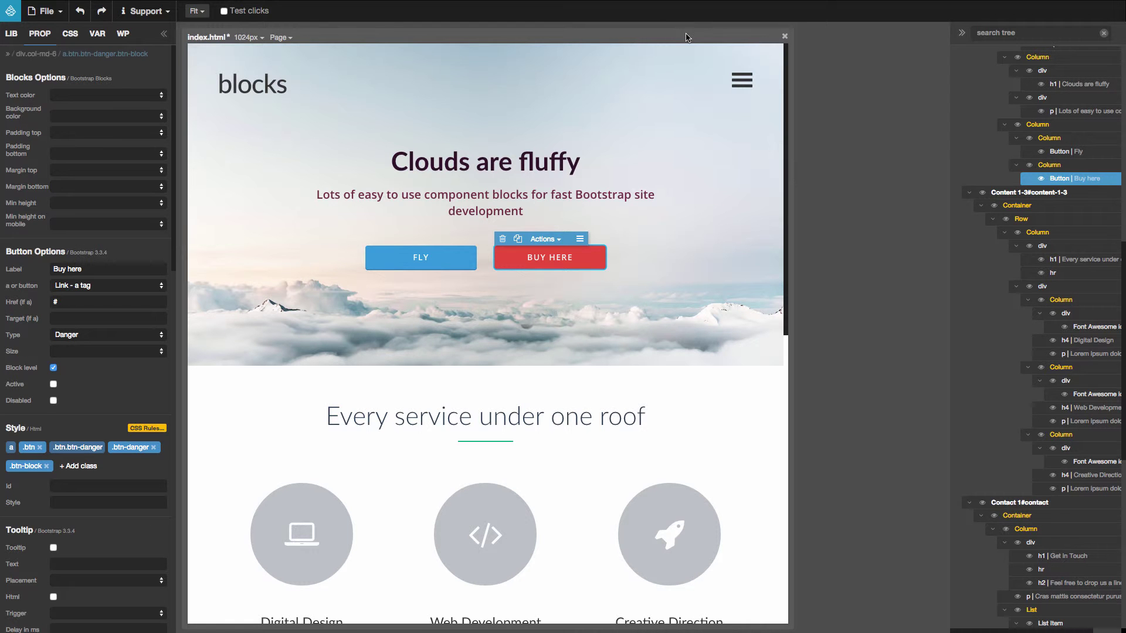
Expand the header's navigation menu to view its items and collapse it again.
{"action": "left_click", "coordinate": [742, 82]}
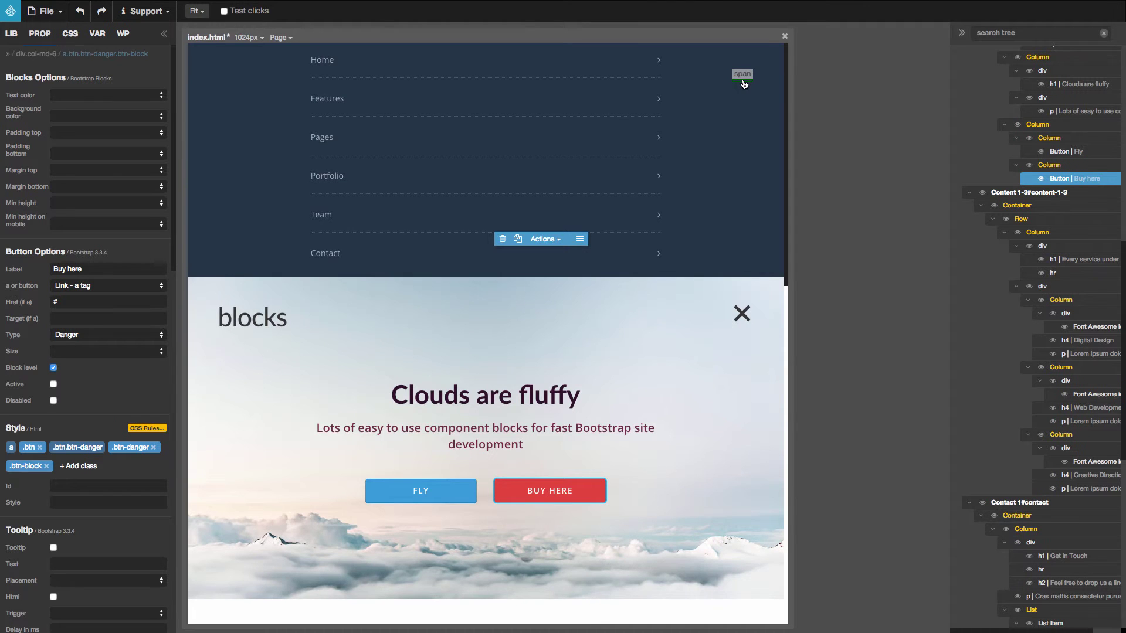
{"action": "scroll", "coordinate": [745, 318], "scroll_direction": "down", "scroll_amount": 1}
{"action": "left_click", "coordinate": [745, 310]}
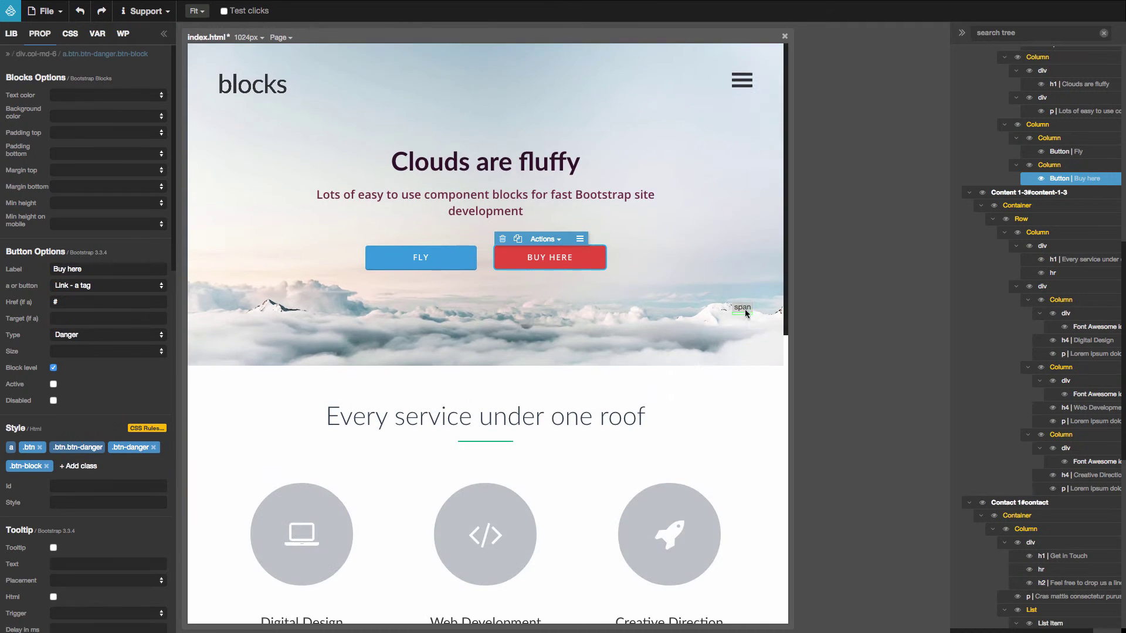
Expand the header's navigation menu and delete the whole Home list item.
{"action": "left_click", "coordinate": [743, 84]}
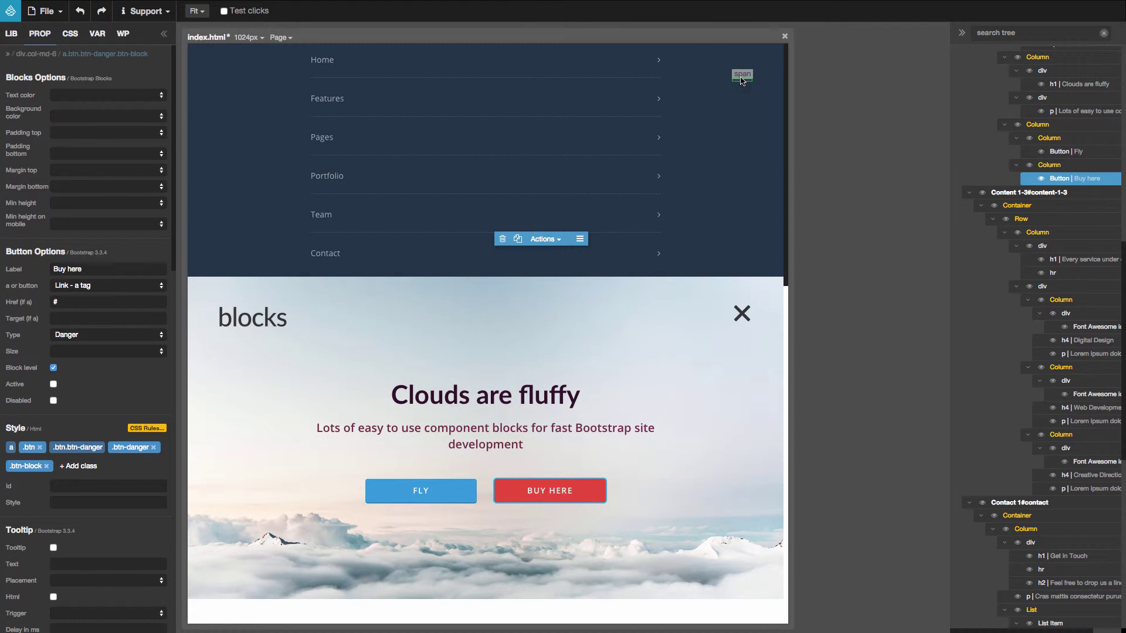
{"action": "left_click", "coordinate": [384, 73]}
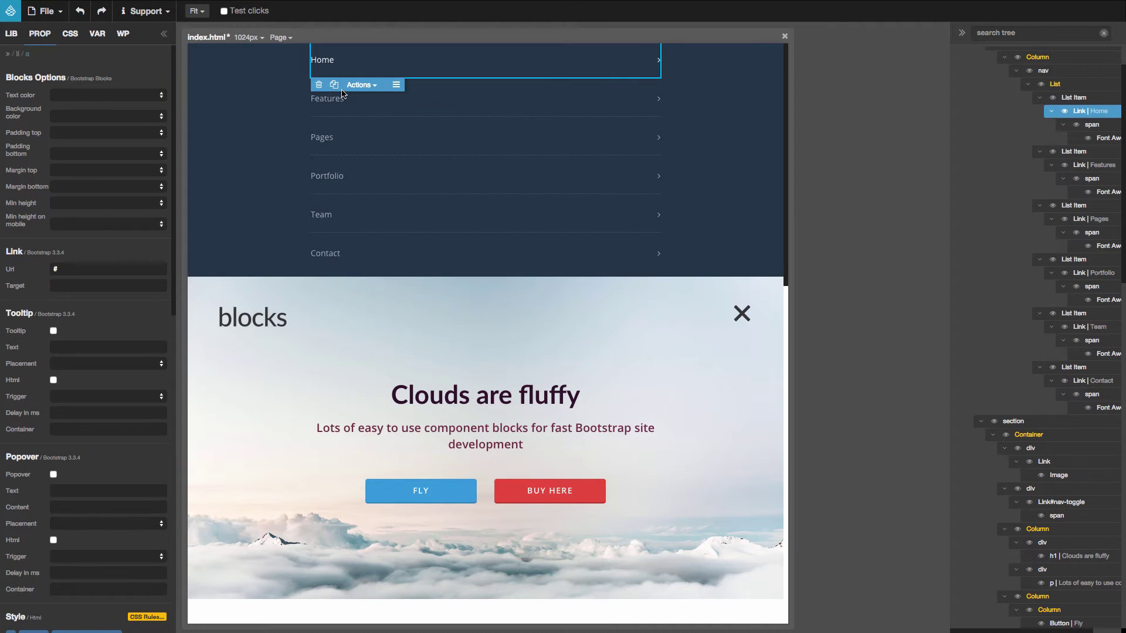
{"action": "left_click", "coordinate": [1007, 96]}
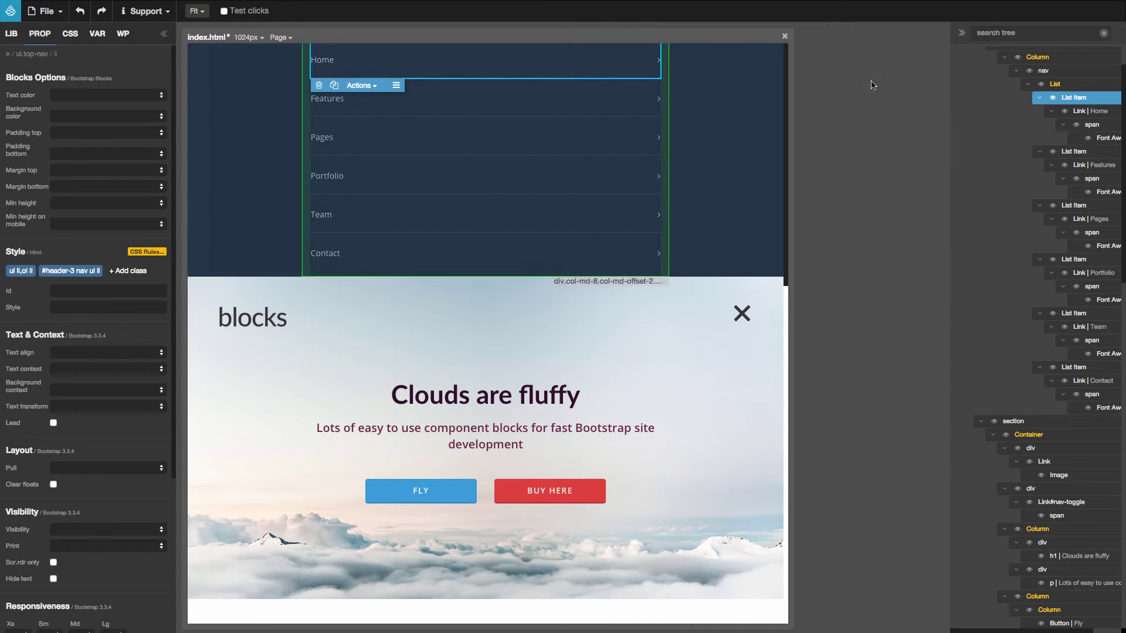
{"action": "left_click", "coordinate": [319, 86]}
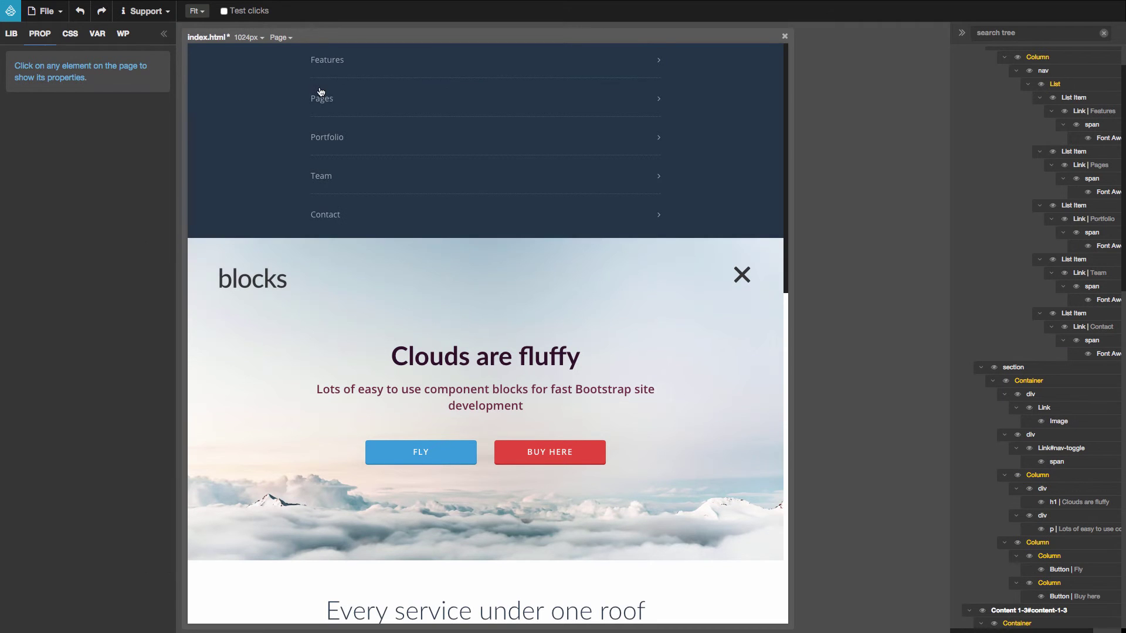
Replace the text of the Portfolio link in the navigation menu with "My text" and finish text editing.
{"action": "left_click", "coordinate": [1069, 98]}
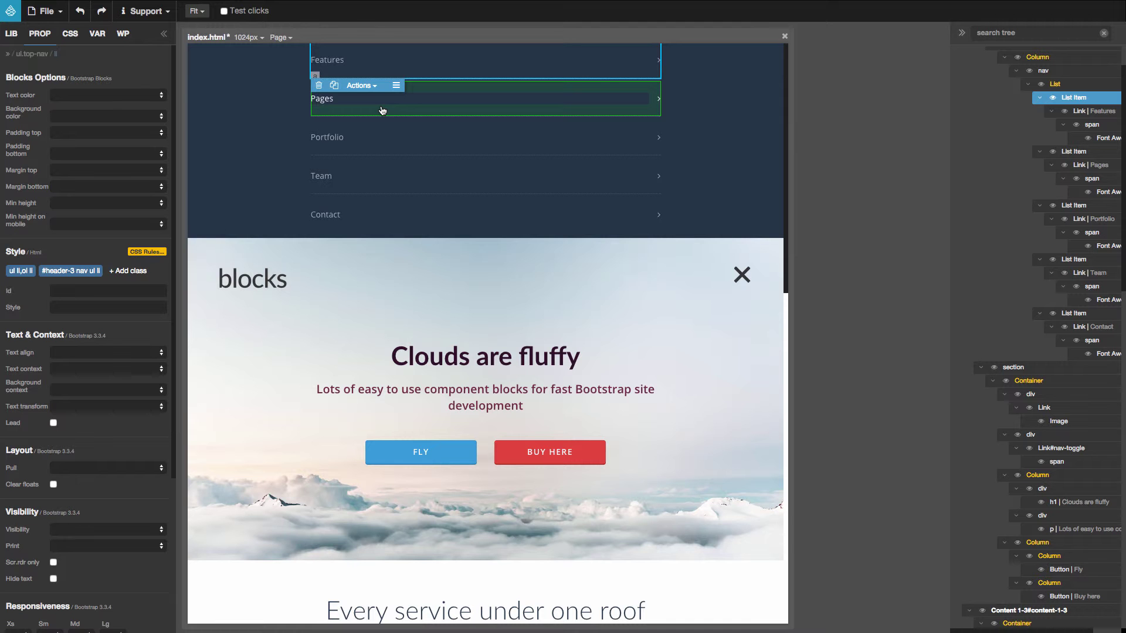
{"action": "double_click", "coordinate": [330, 142]}
{"action": "double_click", "coordinate": [329, 141]}
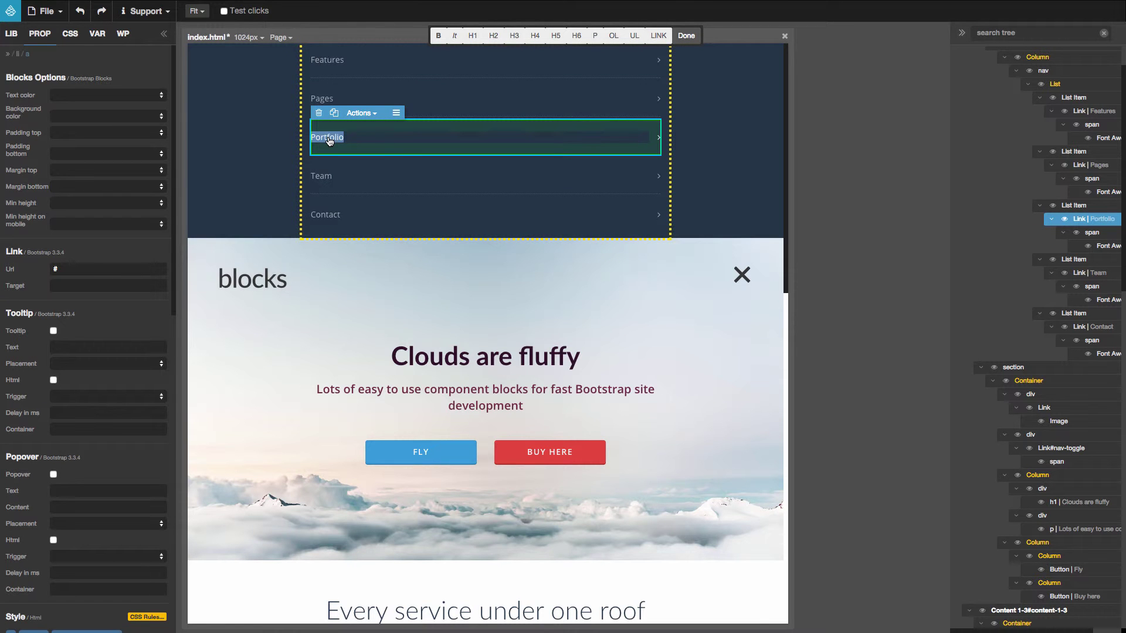
{"action": "type", "text": "My text"}
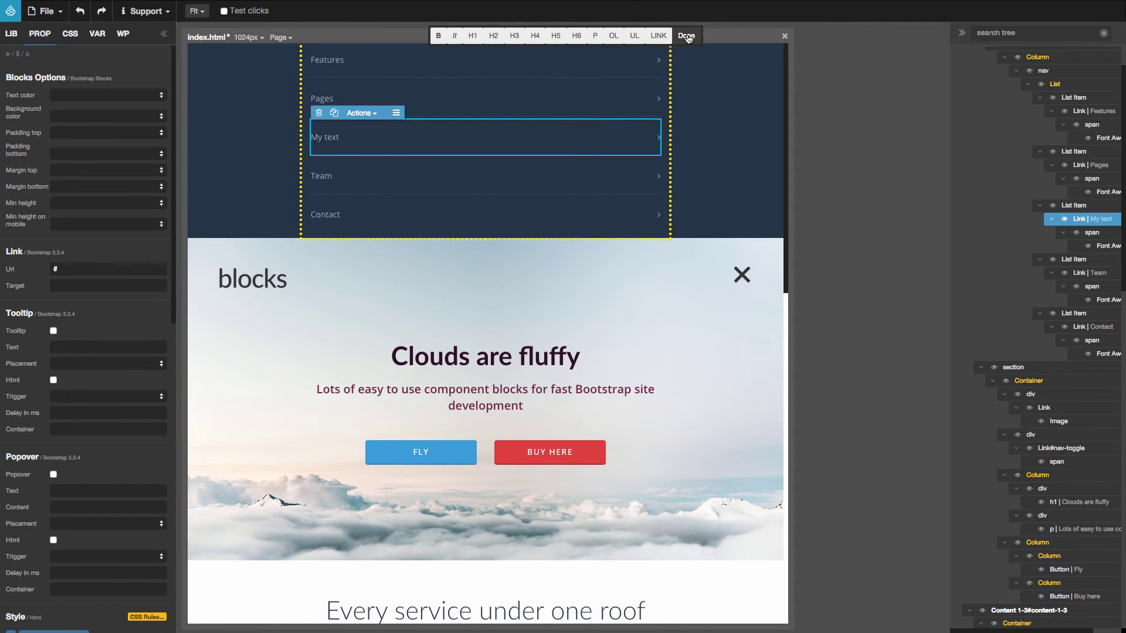
{"action": "left_click", "coordinate": [687, 37]}
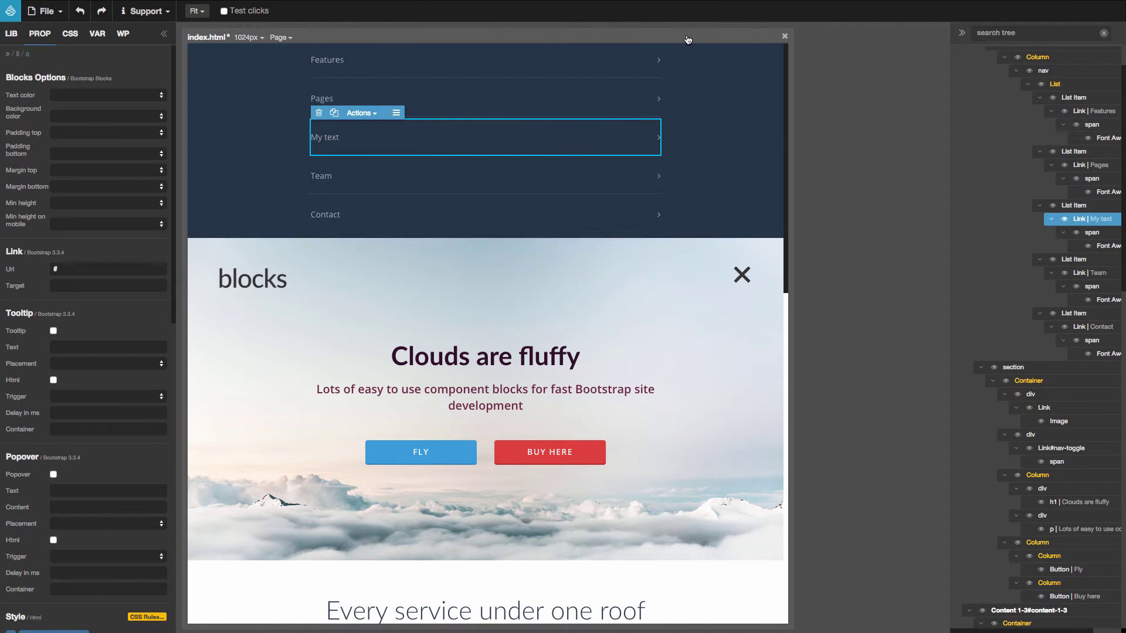
Toggle the navigation menu closed and open, and inspect the HTML code of the "My text" list item without editing it.
{"action": "left_click", "coordinate": [742, 274]}
{"action": "left_click", "coordinate": [747, 81]}
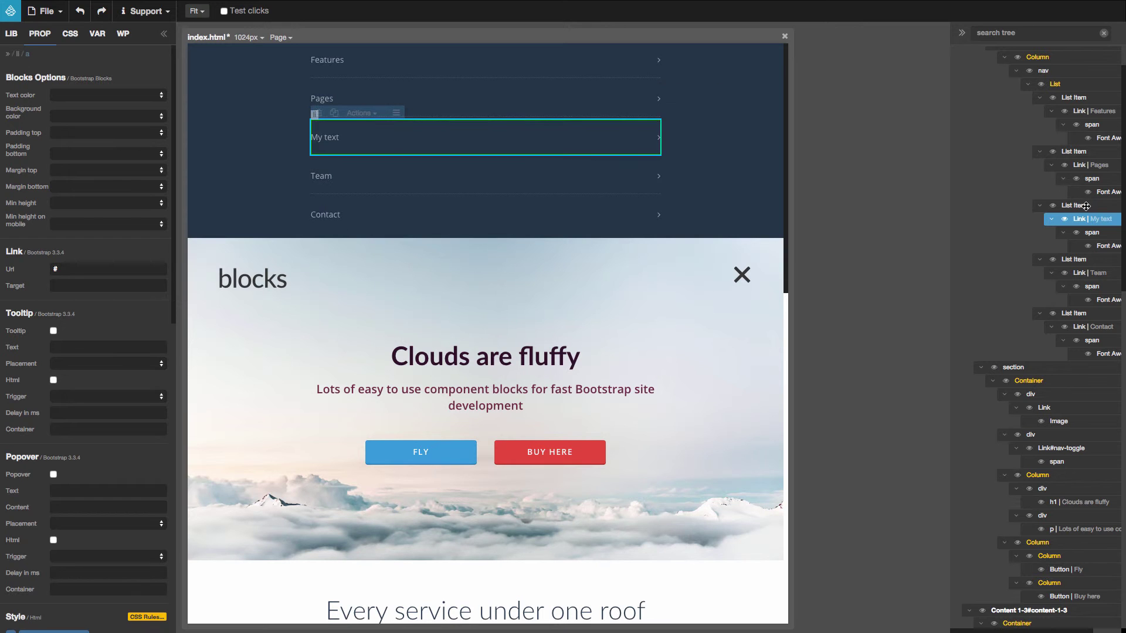
{"action": "left_click", "coordinate": [522, 137]}
{"action": "left_click", "coordinate": [360, 112]}
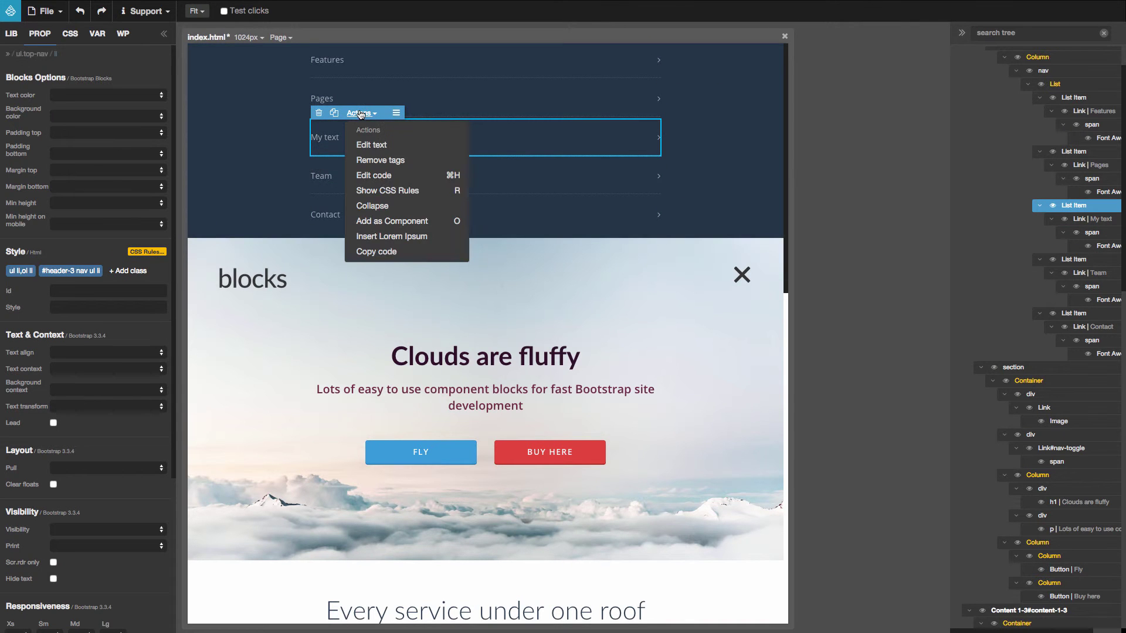
{"action": "left_click", "coordinate": [376, 176]}
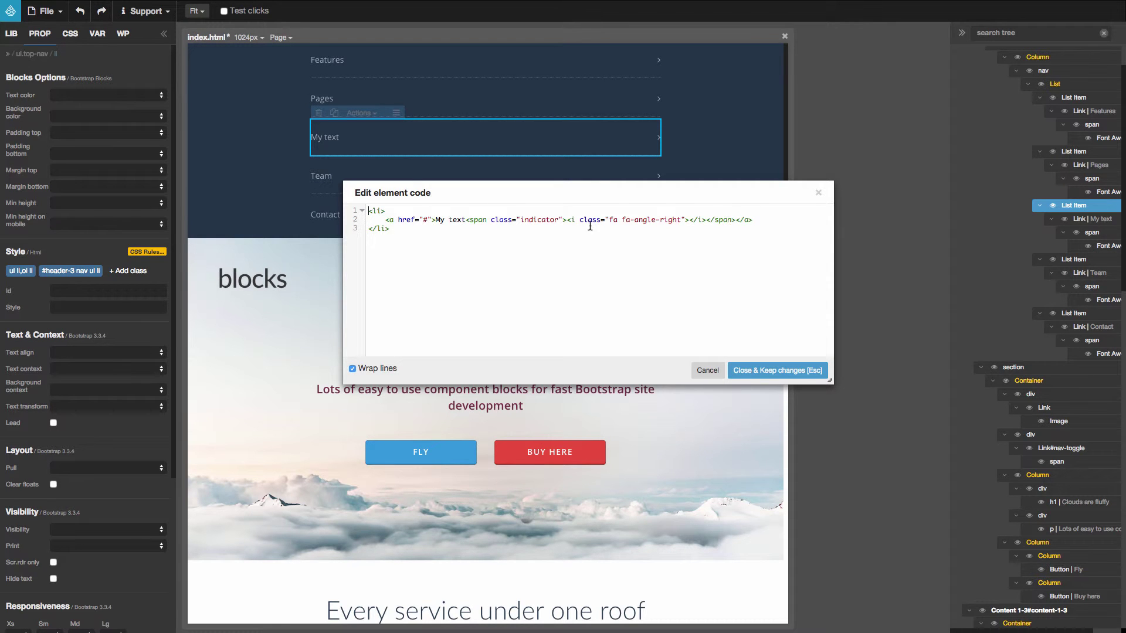
{"action": "left_click", "coordinate": [818, 192]}
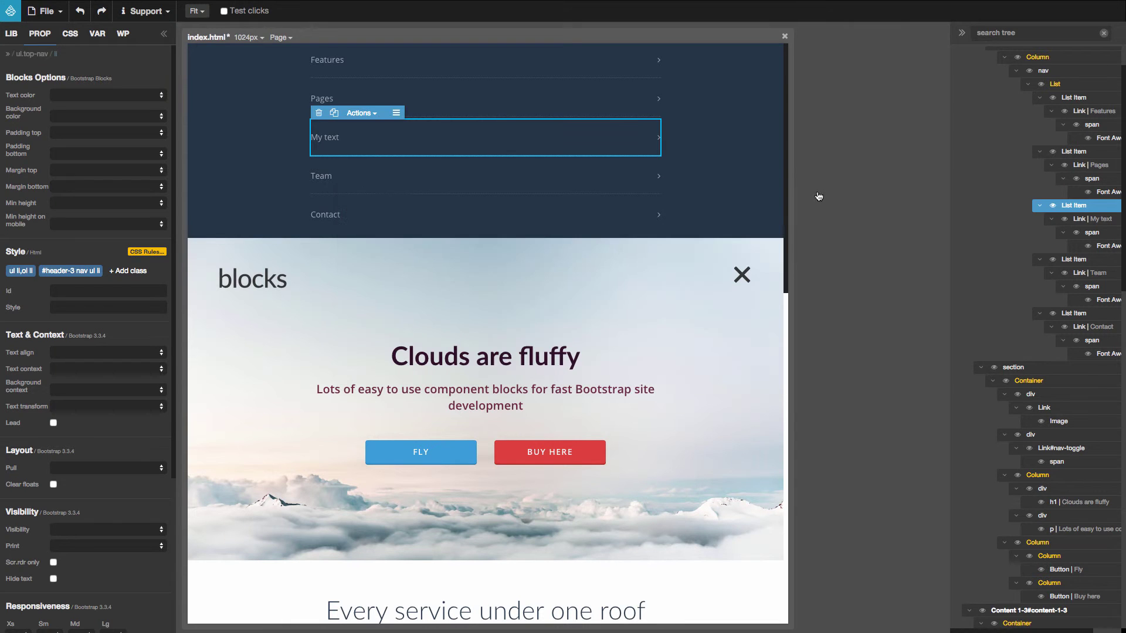
Look at the "My text" link's URL and select the id text of the "Get in Touch" section to use as a link target.
{"action": "left_click", "coordinate": [1088, 219]}
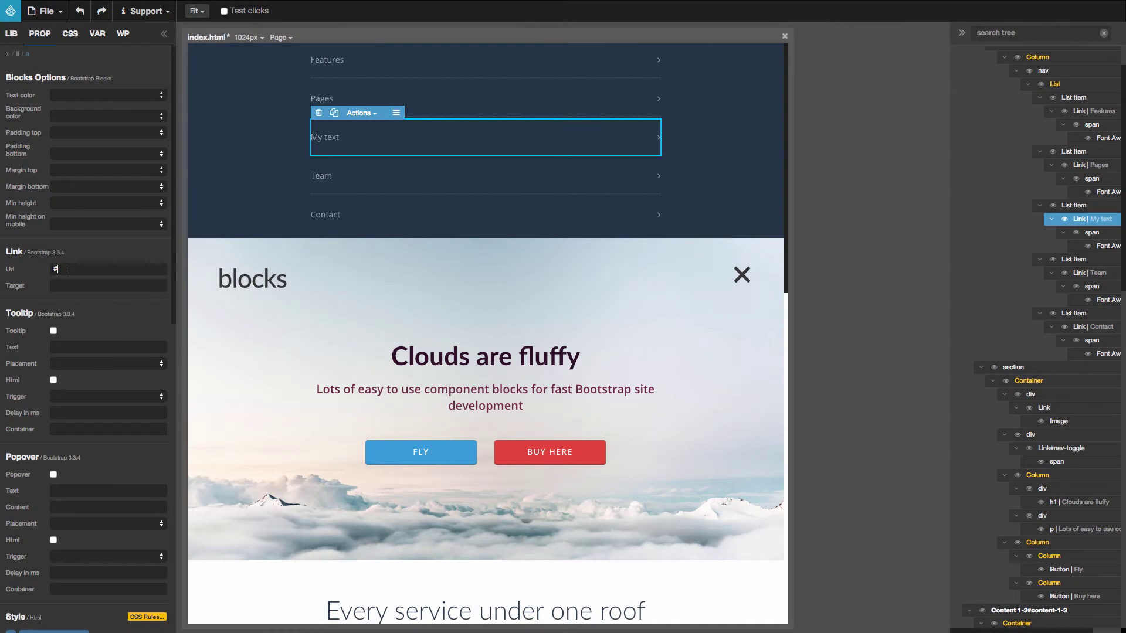
{"action": "scroll", "coordinate": [270, 297], "scroll_direction": "down", "scroll_amount": 10}
{"action": "scroll", "coordinate": [270, 301], "scroll_direction": "down", "scroll_amount": 1}
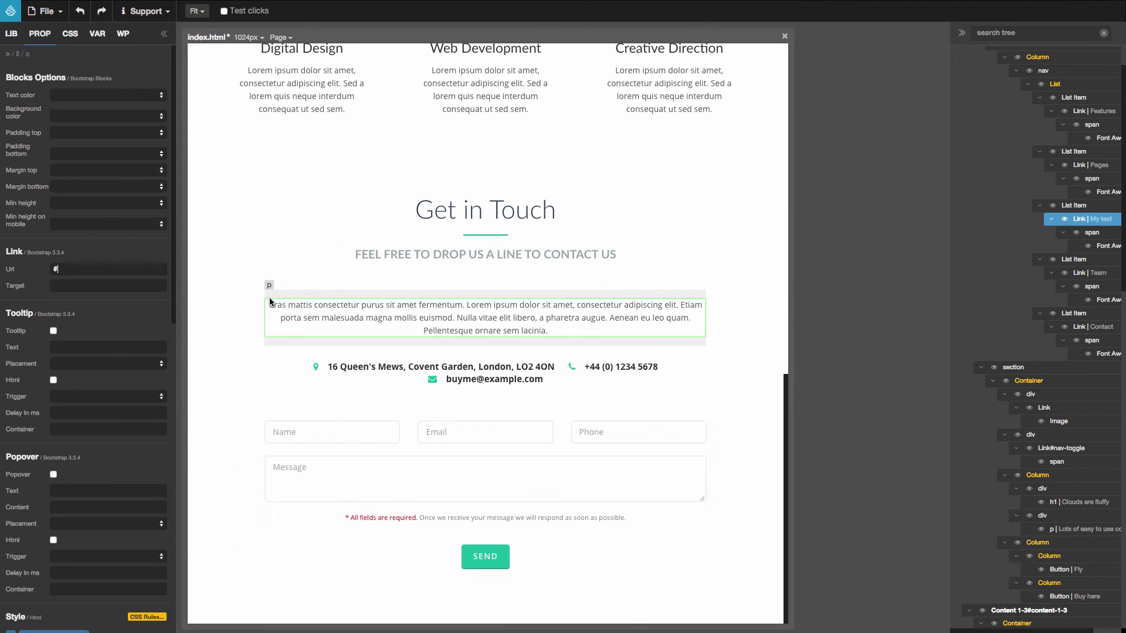
{"action": "left_click", "coordinate": [206, 189]}
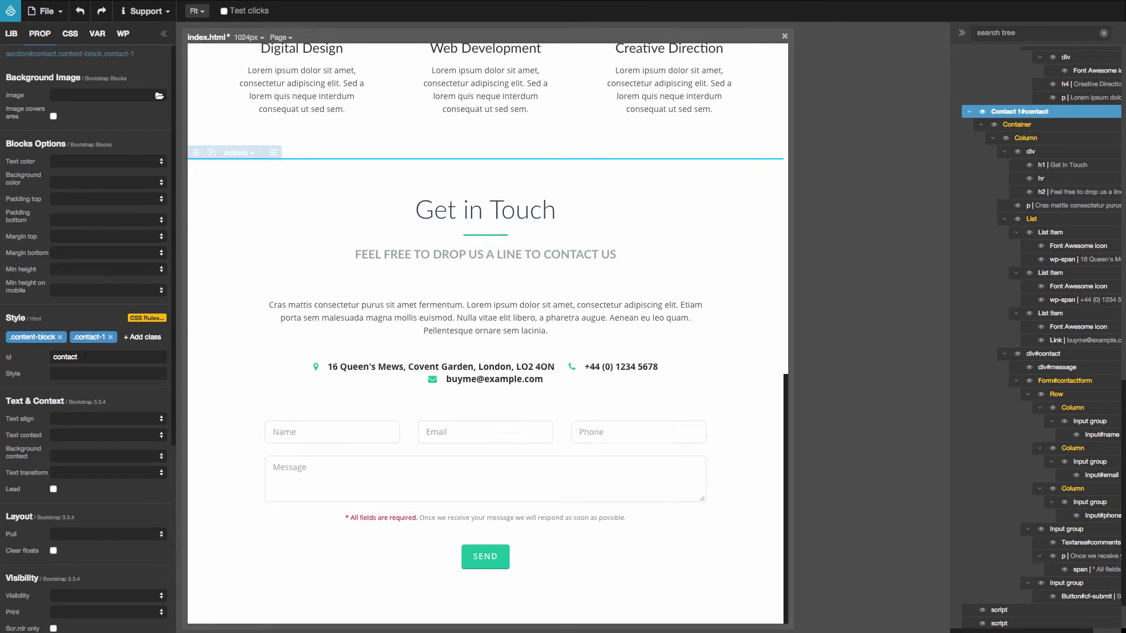
{"action": "double_click", "coordinate": [54, 357]}
Set the URL of the Contact link in the header's navigation menu to #contact.
{"action": "scroll", "coordinate": [292, 280], "scroll_direction": "up", "scroll_amount": 12}
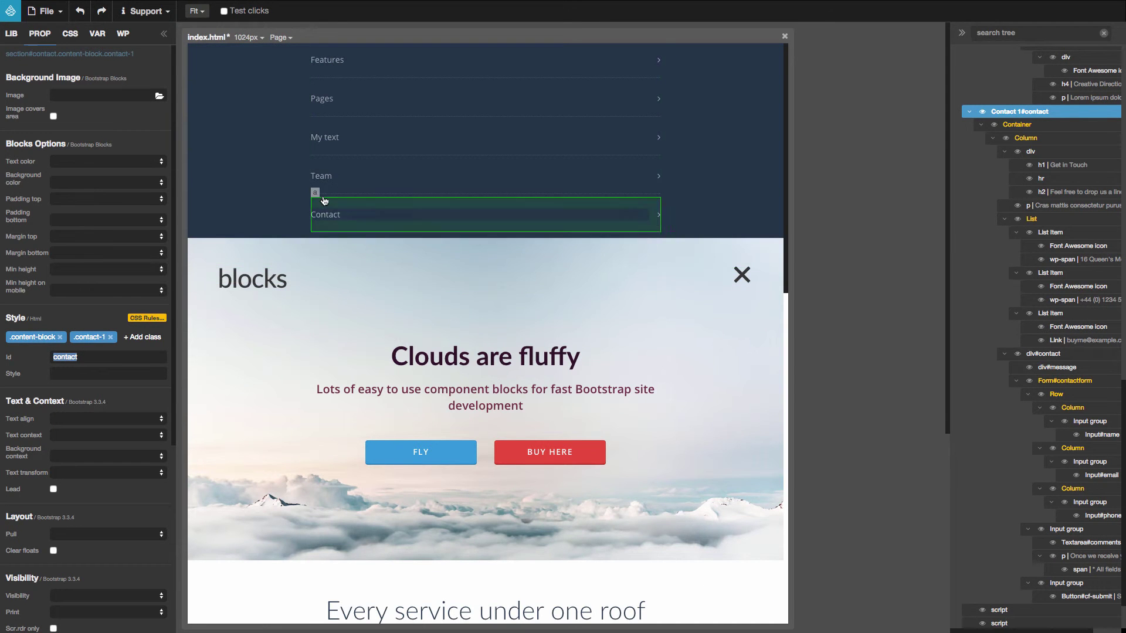
{"action": "left_click", "coordinate": [329, 143]}
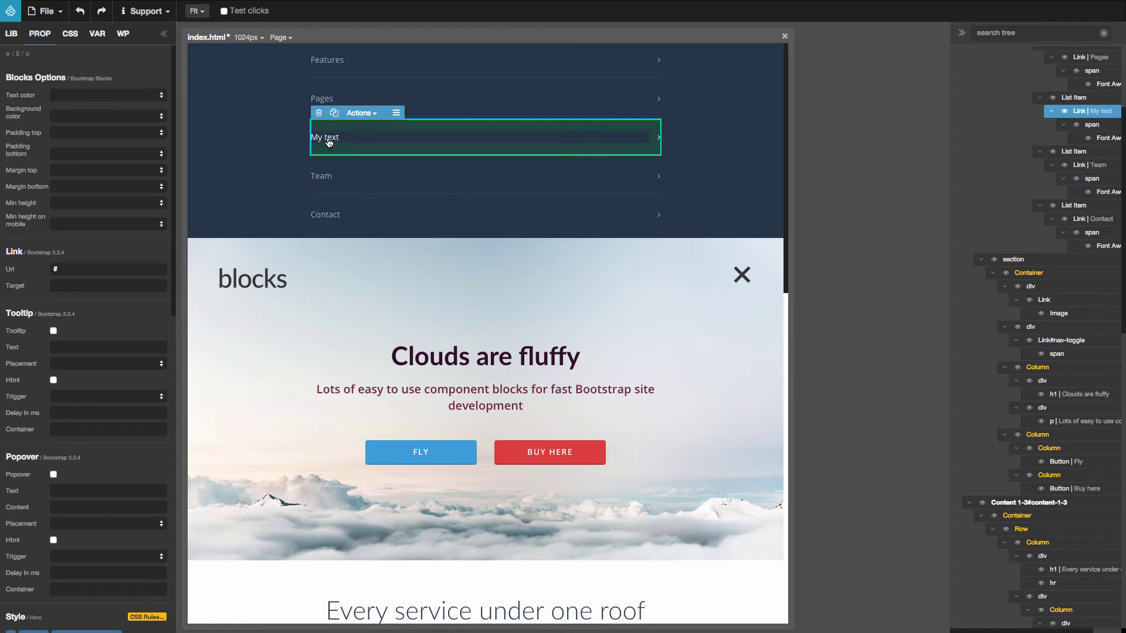
{"action": "left_click", "coordinate": [327, 218]}
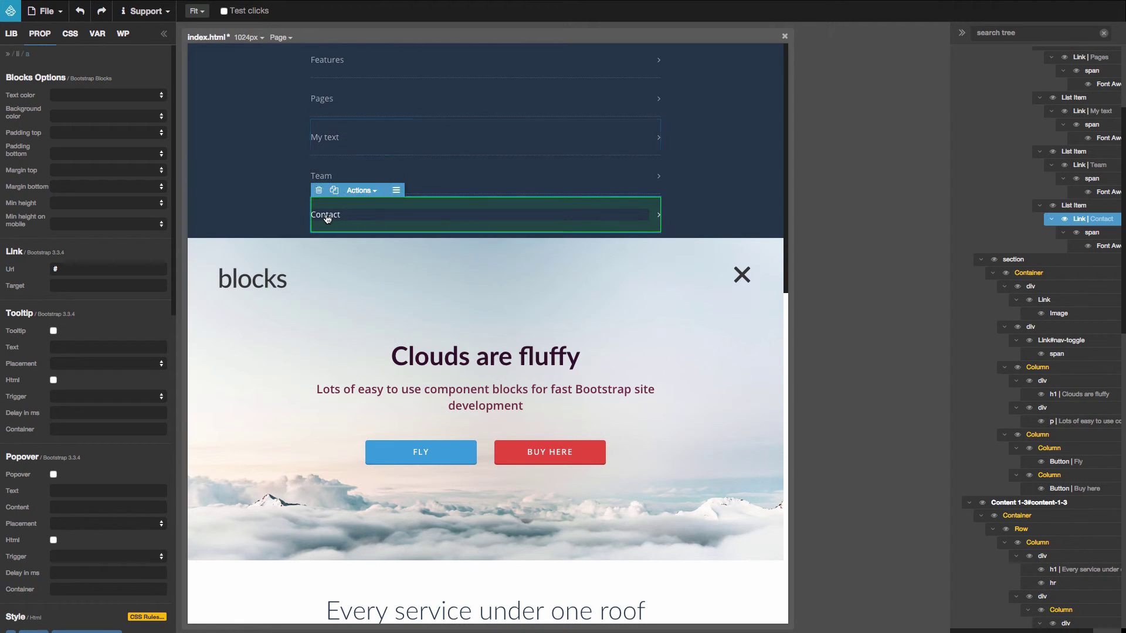
{"action": "type", "text": "contact"}
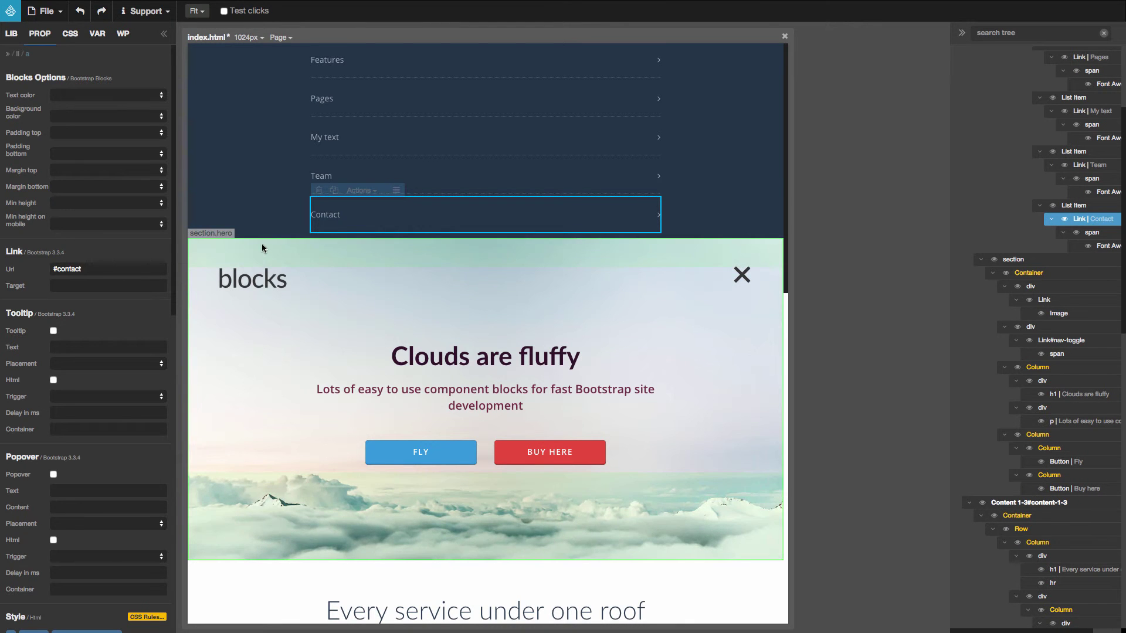
{"action": "key", "text": "Return"}
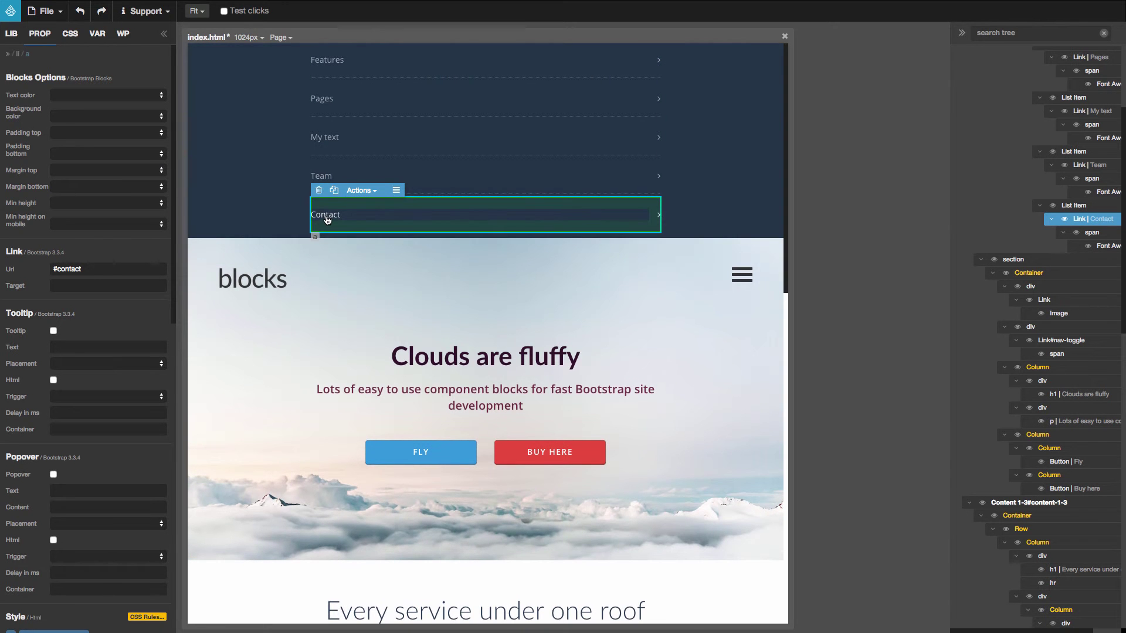
Toggle the navigation menu closed and open twice, preview the page in Chrome, and return to Pinegrow.
{"action": "scroll", "coordinate": [326, 215], "scroll_direction": "down", "scroll_amount": 6}
{"action": "scroll", "coordinate": [326, 219], "scroll_direction": "down", "scroll_amount": 7}
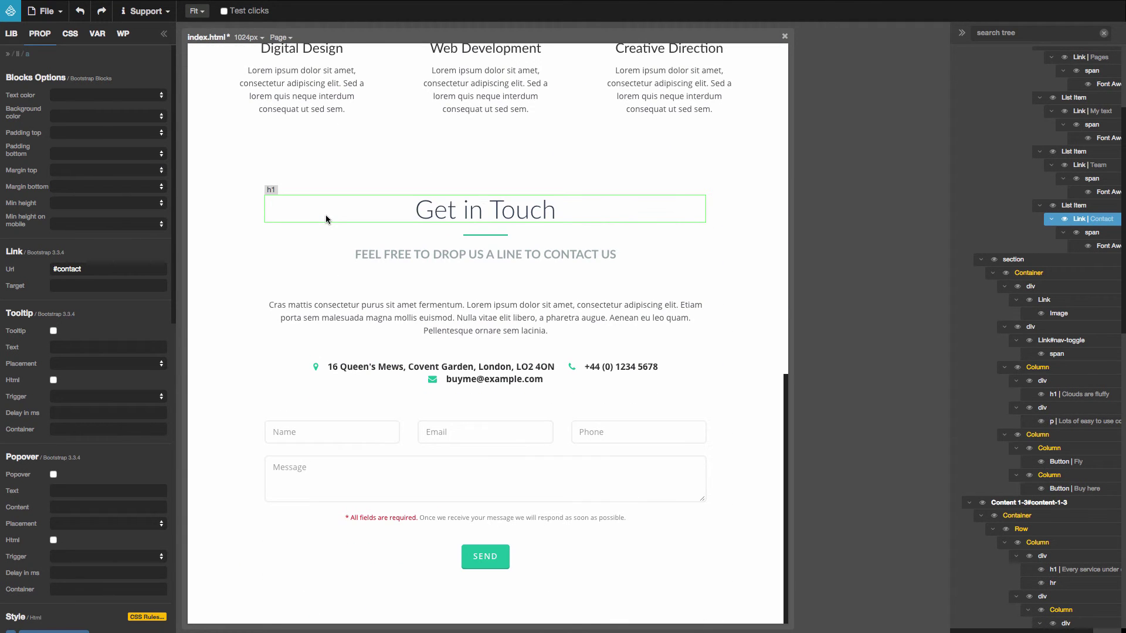
{"action": "scroll", "coordinate": [326, 218], "scroll_direction": "up", "scroll_amount": 13}
{"action": "left_click", "coordinate": [743, 275]}
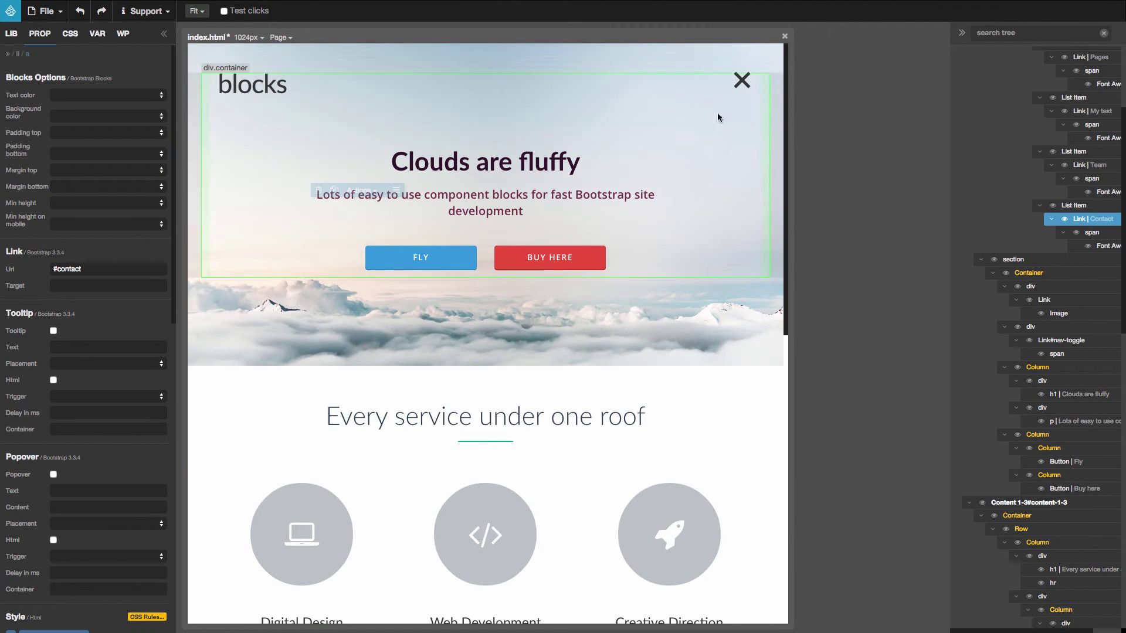
{"action": "left_click", "coordinate": [742, 81]}
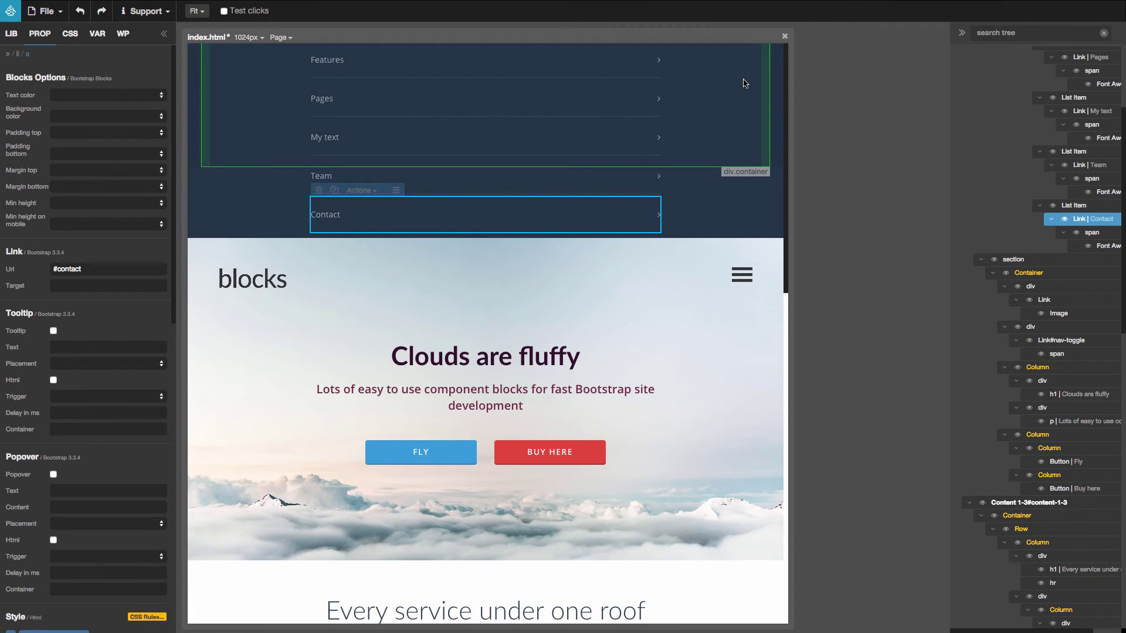
{"action": "left_click", "coordinate": [745, 277]}
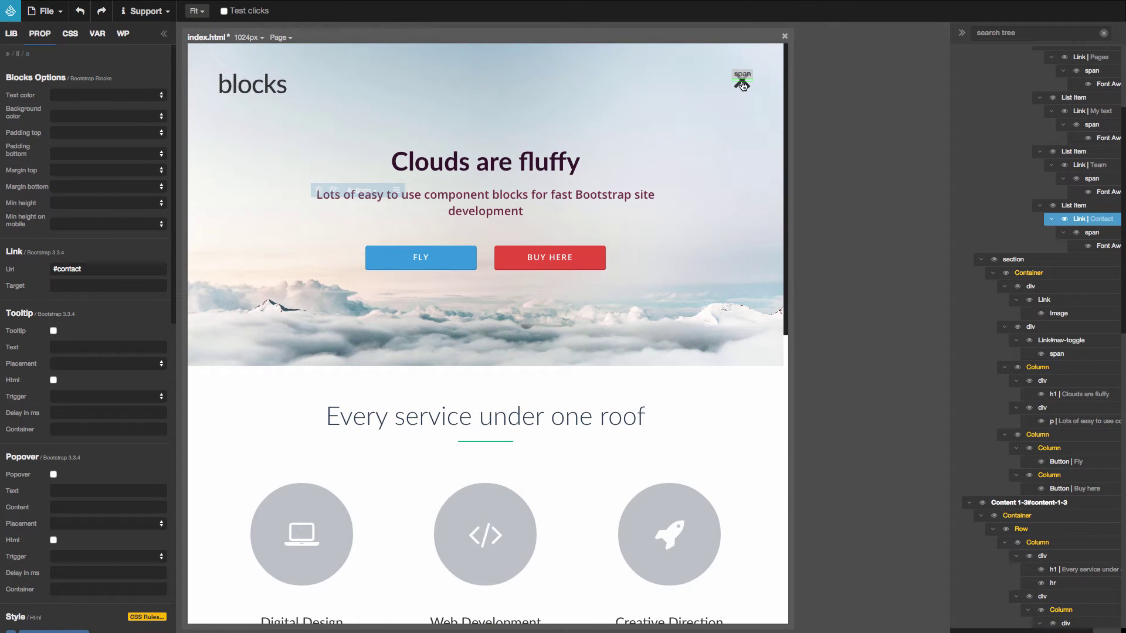
{"action": "left_click", "coordinate": [743, 85]}
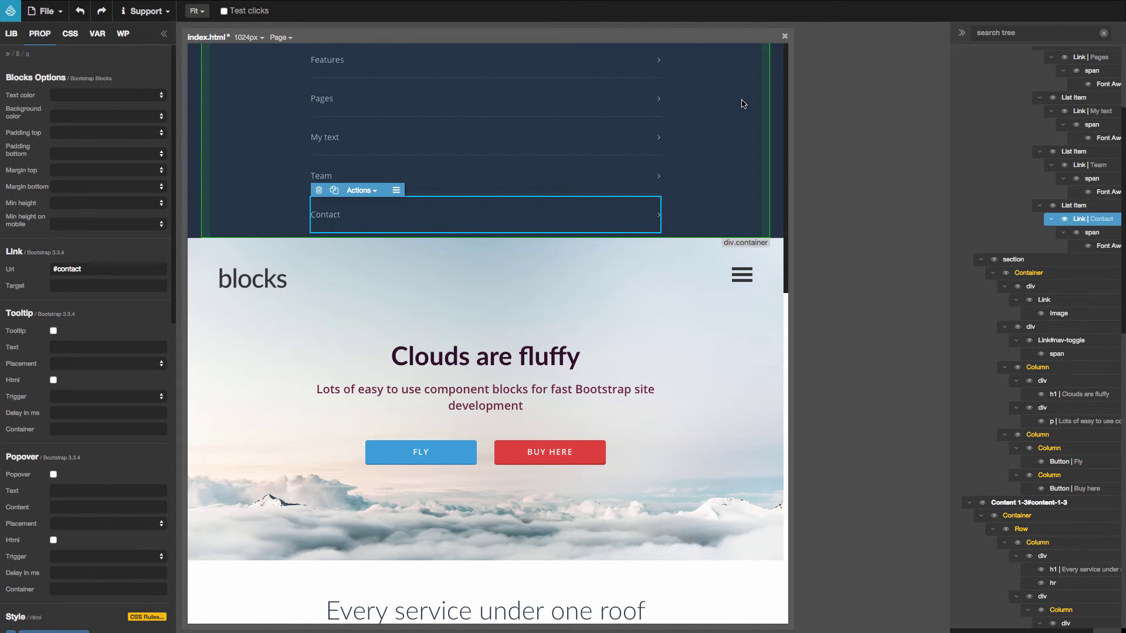
{"action": "key", "text": "super+b"}
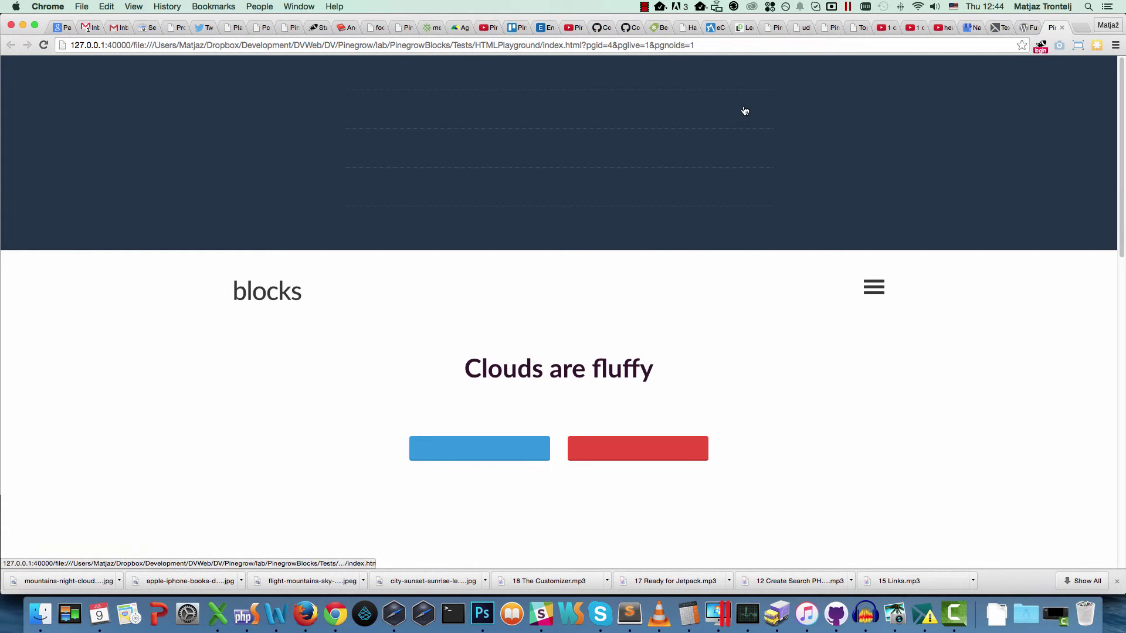
{"action": "key", "text": "super+Tab"}
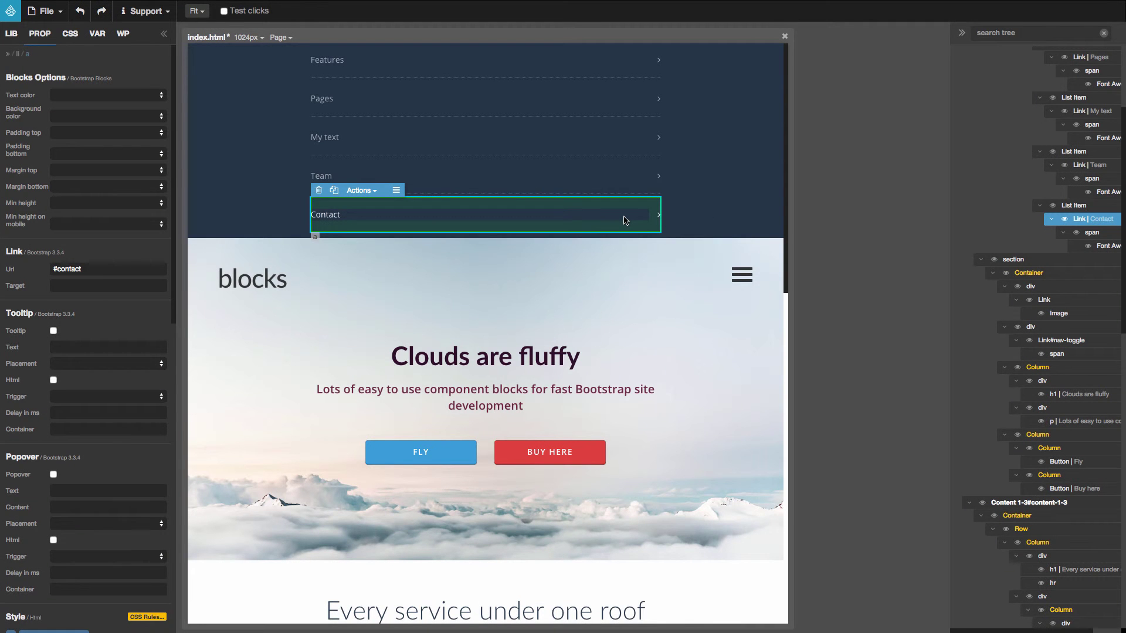
Open and close text editing on the "My text" link, and inspect the link's HTML code.
{"action": "double_click", "coordinate": [320, 141]}
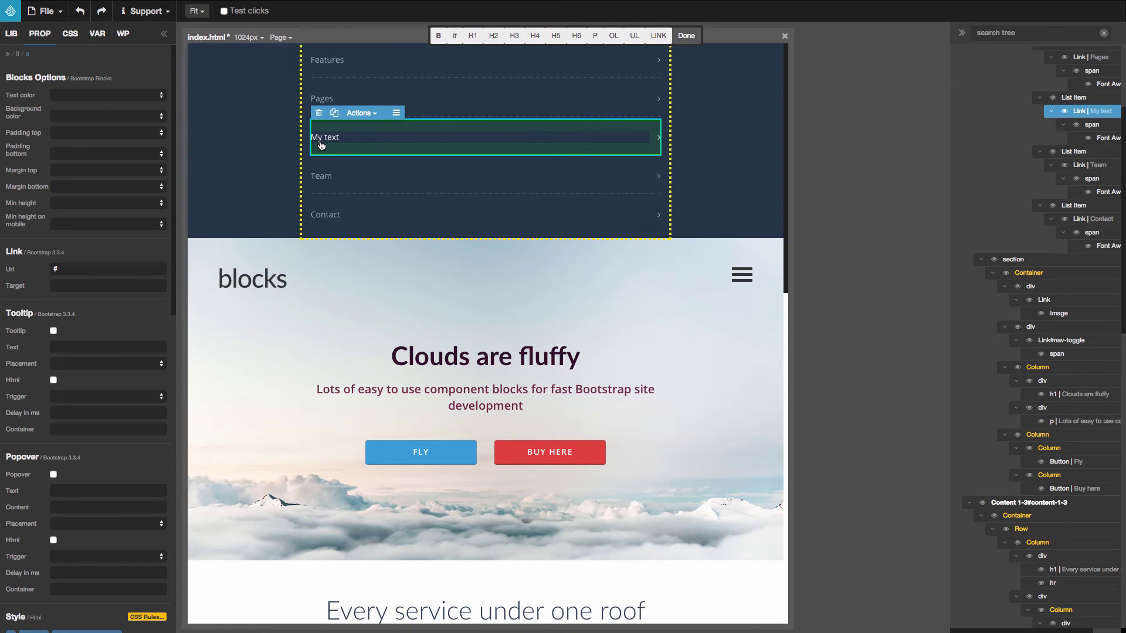
{"action": "left_click", "coordinate": [693, 38]}
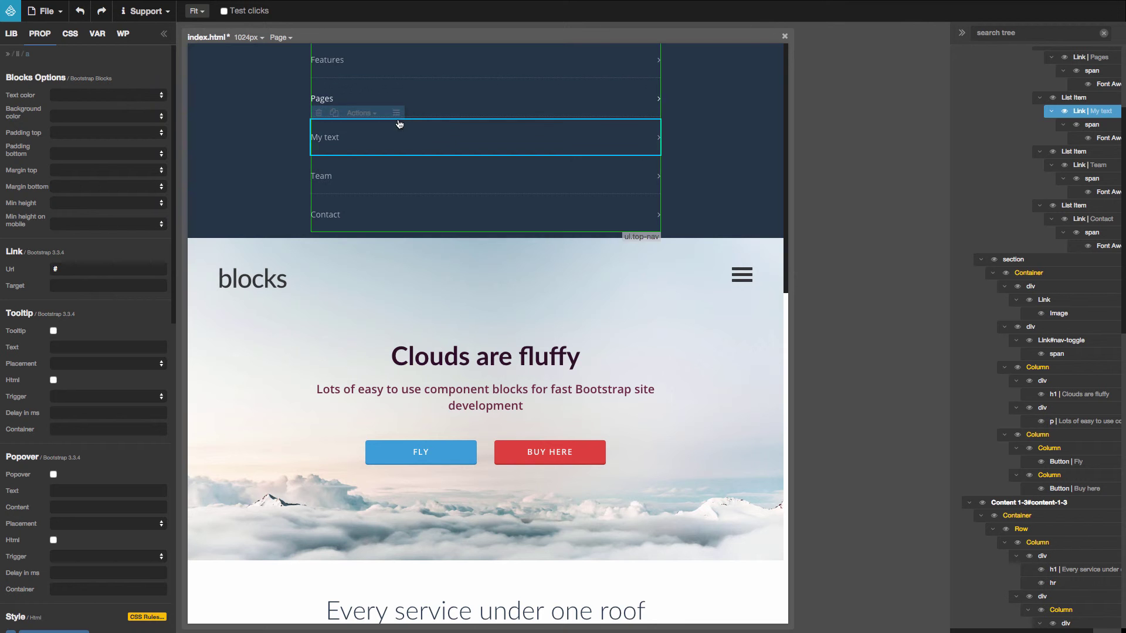
{"action": "left_click", "coordinate": [357, 115]}
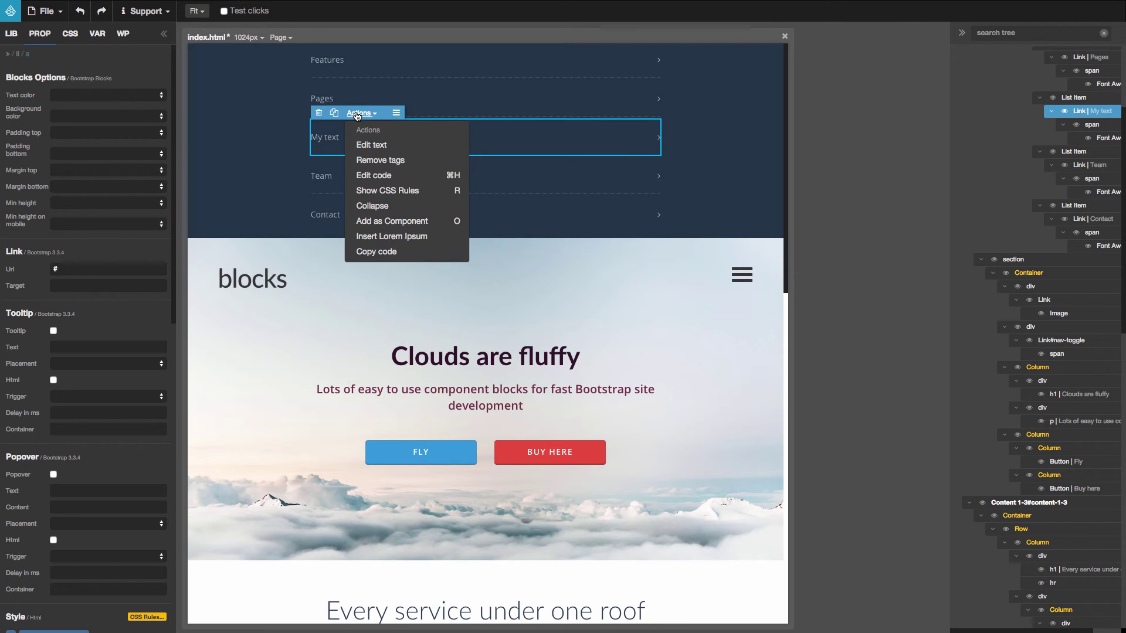
{"action": "left_click", "coordinate": [373, 176]}
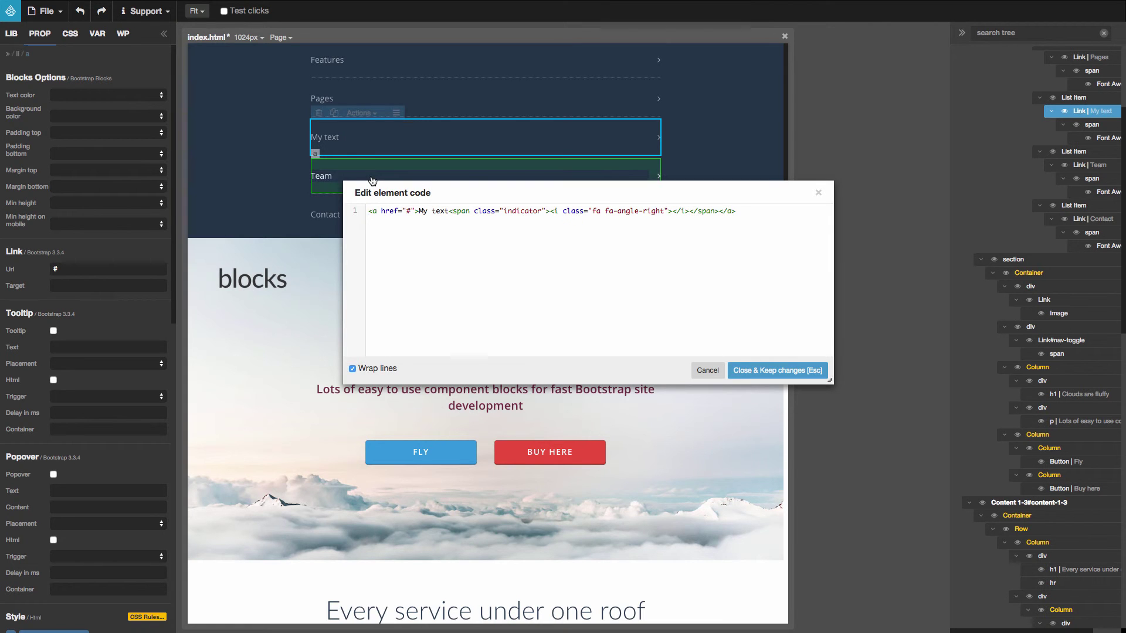
{"action": "left_click", "coordinate": [819, 195]}
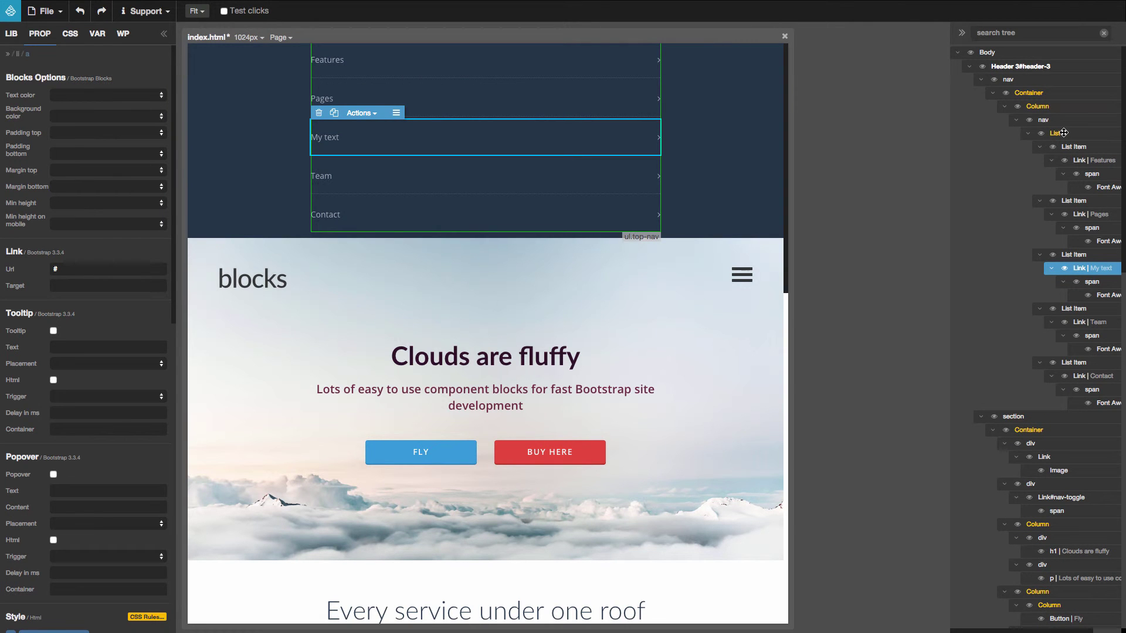
Remove the inline "display: block;" styles from the "pull" nav and "top-nav" list in the header's HTML code, and test the menu toggle.
{"action": "left_click", "coordinate": [1063, 133]}
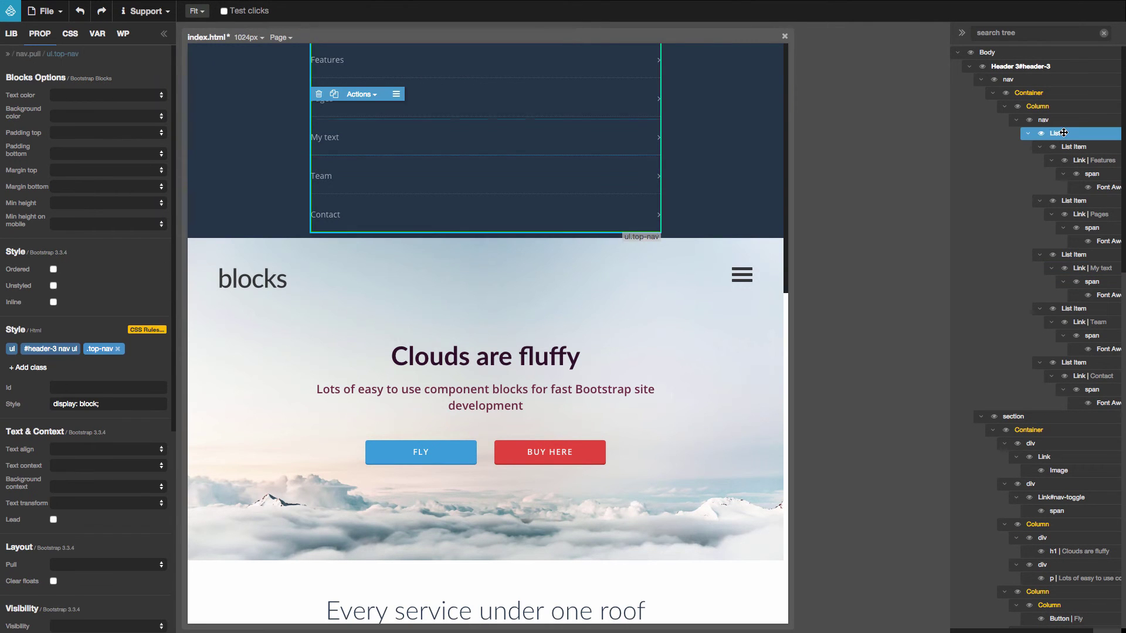
{"action": "left_click", "coordinate": [1036, 79]}
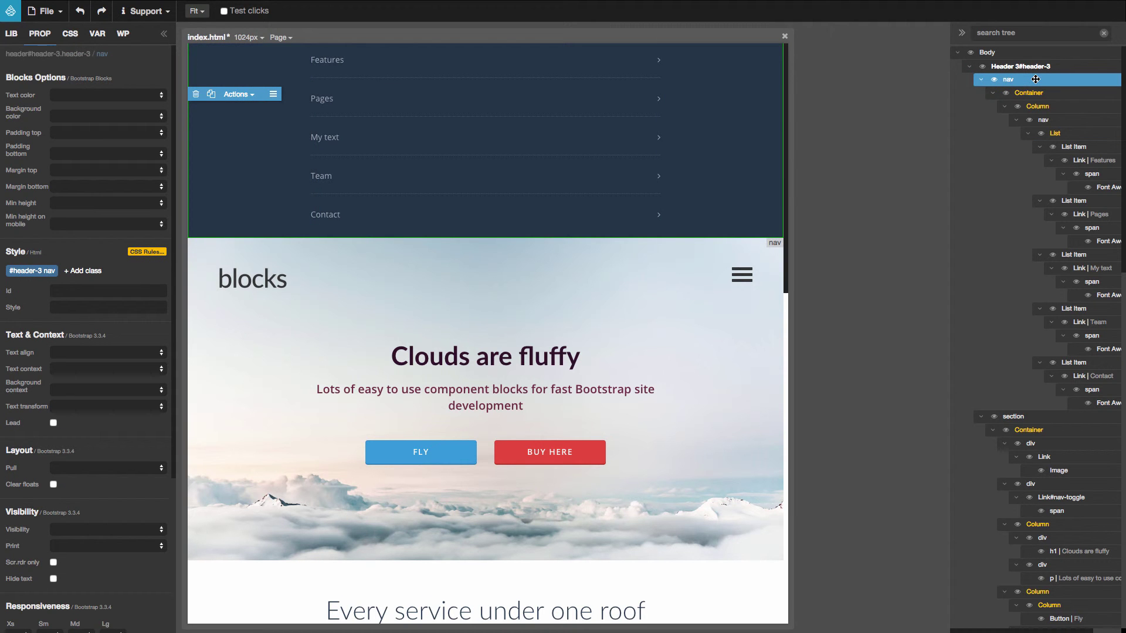
{"action": "key", "text": "super+e"}
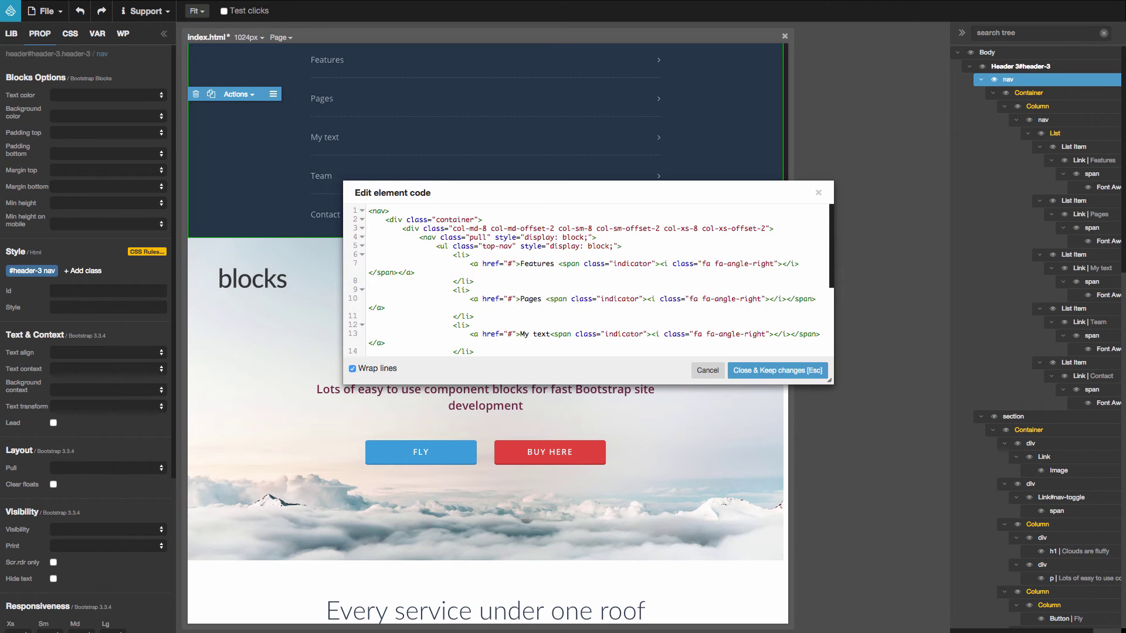
{"action": "scroll", "coordinate": [595, 277], "scroll_direction": "down", "scroll_amount": 2}
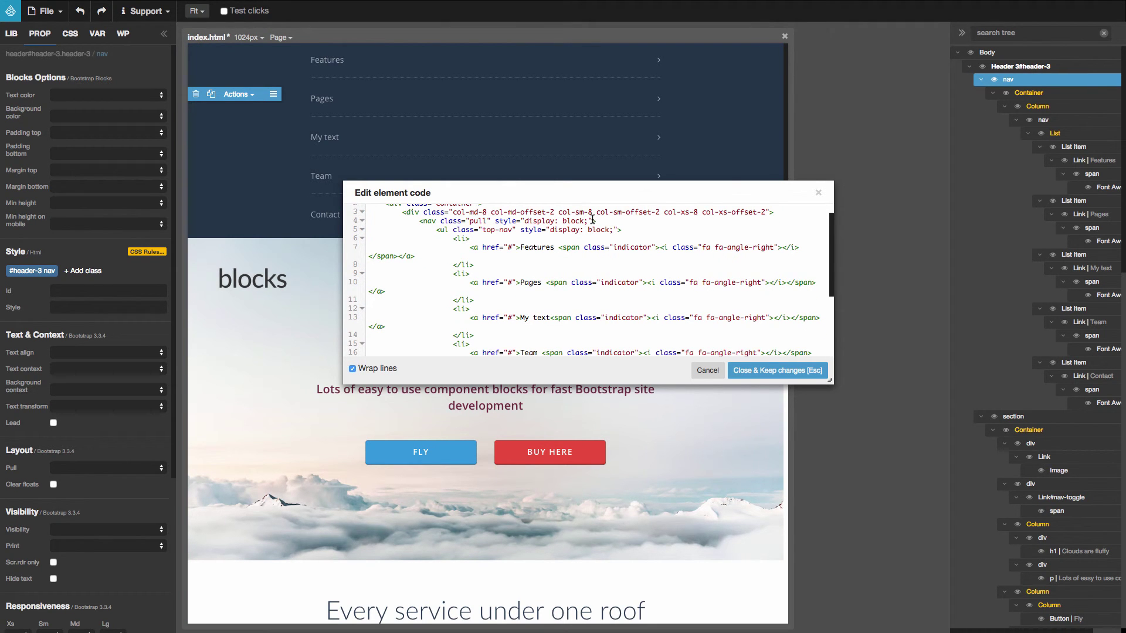
{"action": "left_click_drag", "start_coordinate": [619, 230], "coordinate": [516, 230]}
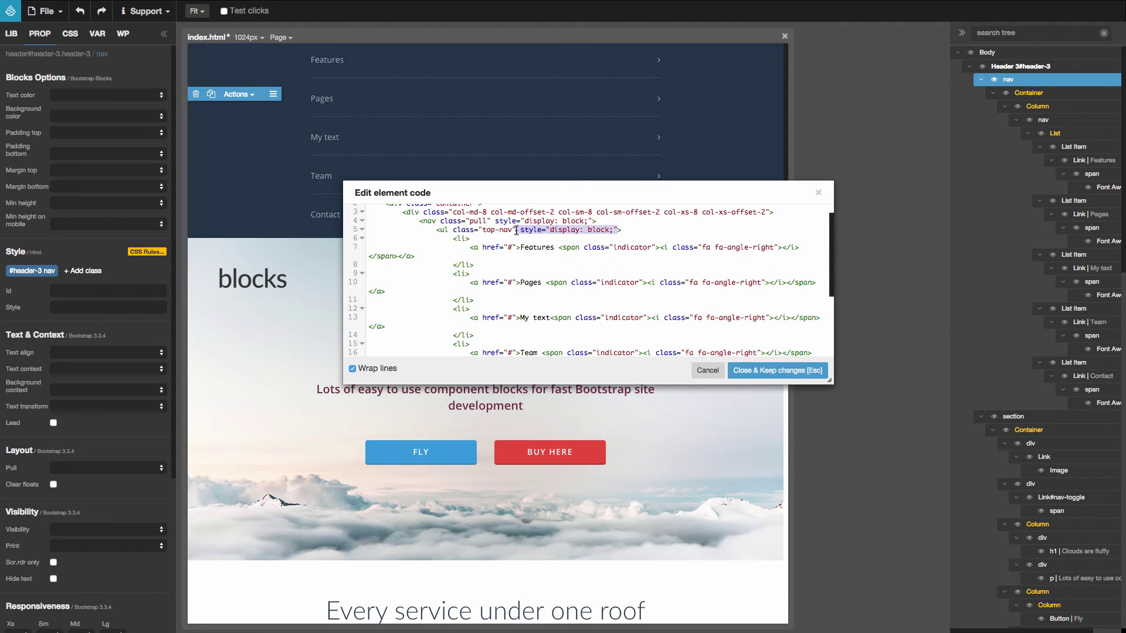
{"action": "key", "text": "BackSpace"}
{"action": "left_click_drag", "start_coordinate": [592, 221], "coordinate": [492, 221]}
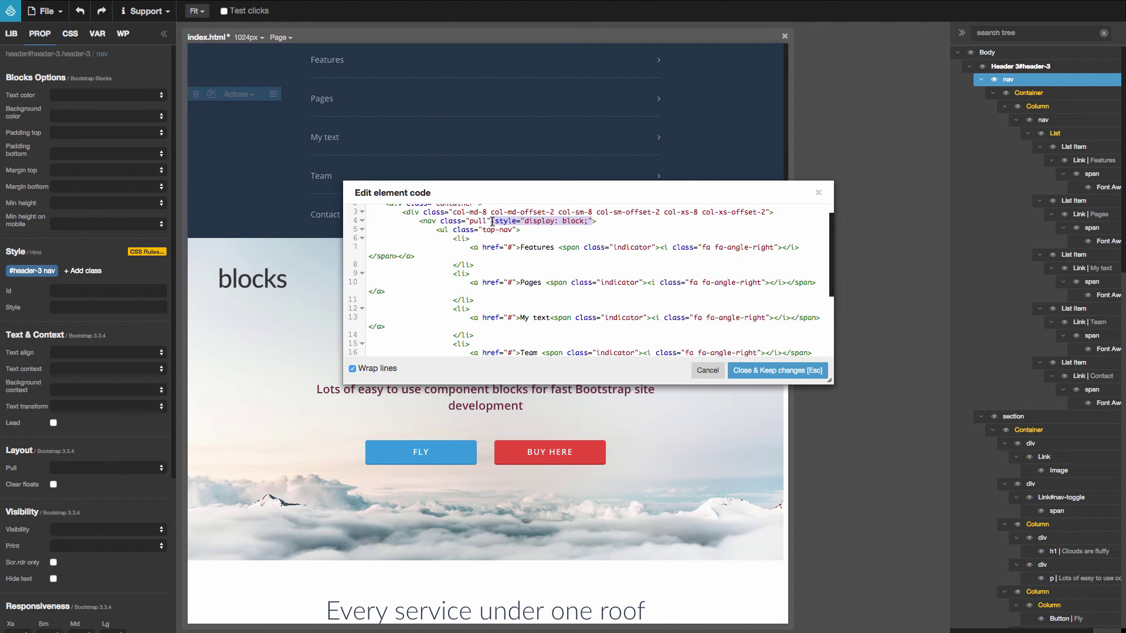
{"action": "key", "text": "BackSpace"}
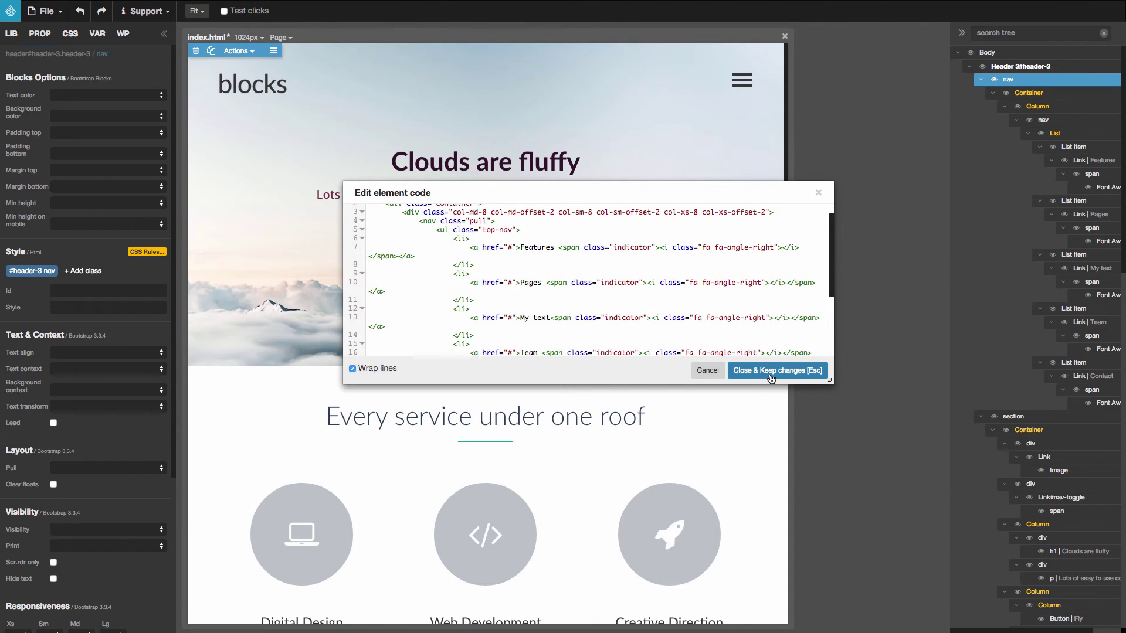
{"action": "left_click", "coordinate": [771, 370]}
{"action": "left_click", "coordinate": [742, 81]}
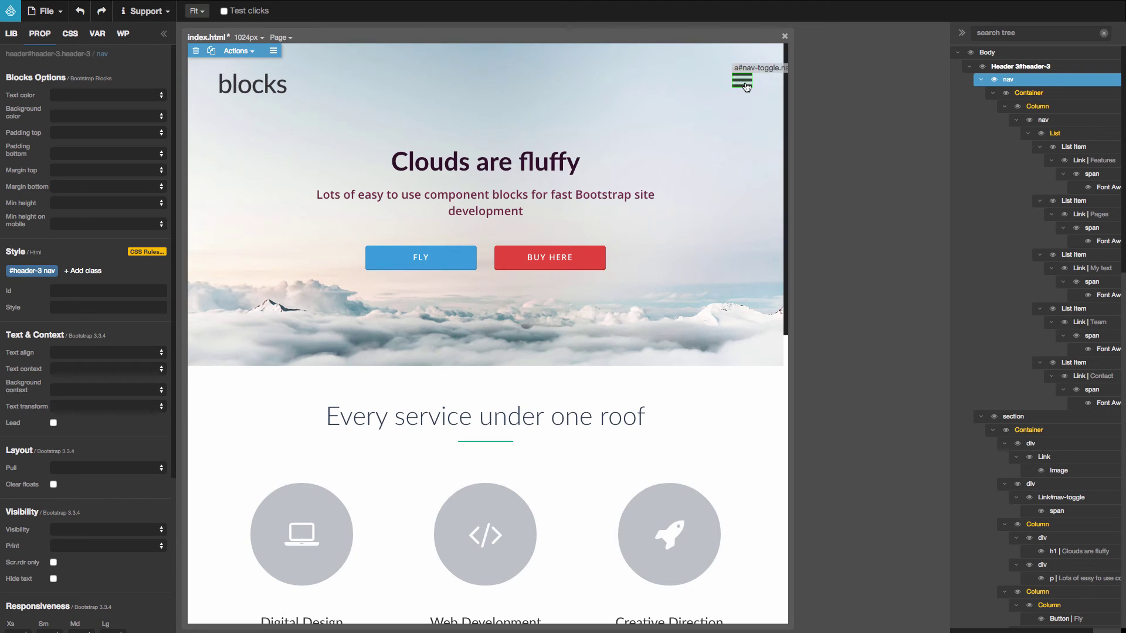
{"action": "left_click", "coordinate": [743, 277]}
Set the Header 3 block's background image to mountains-night-clouds-lake.jpg from the images folder.
{"action": "left_click", "coordinate": [1013, 64]}
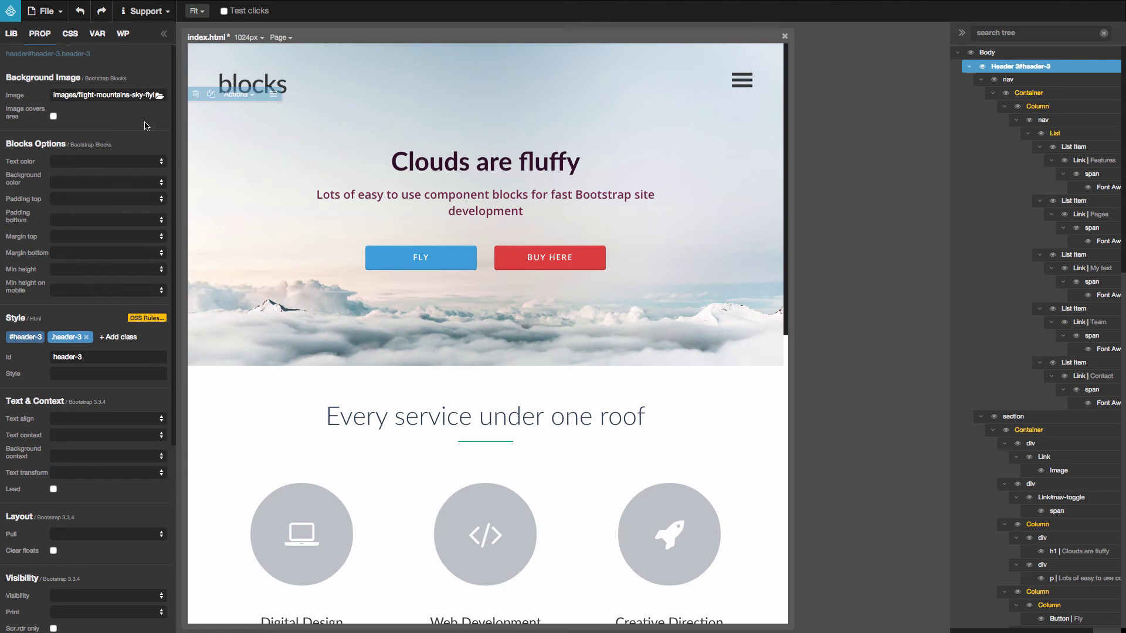
{"action": "left_click", "coordinate": [159, 97]}
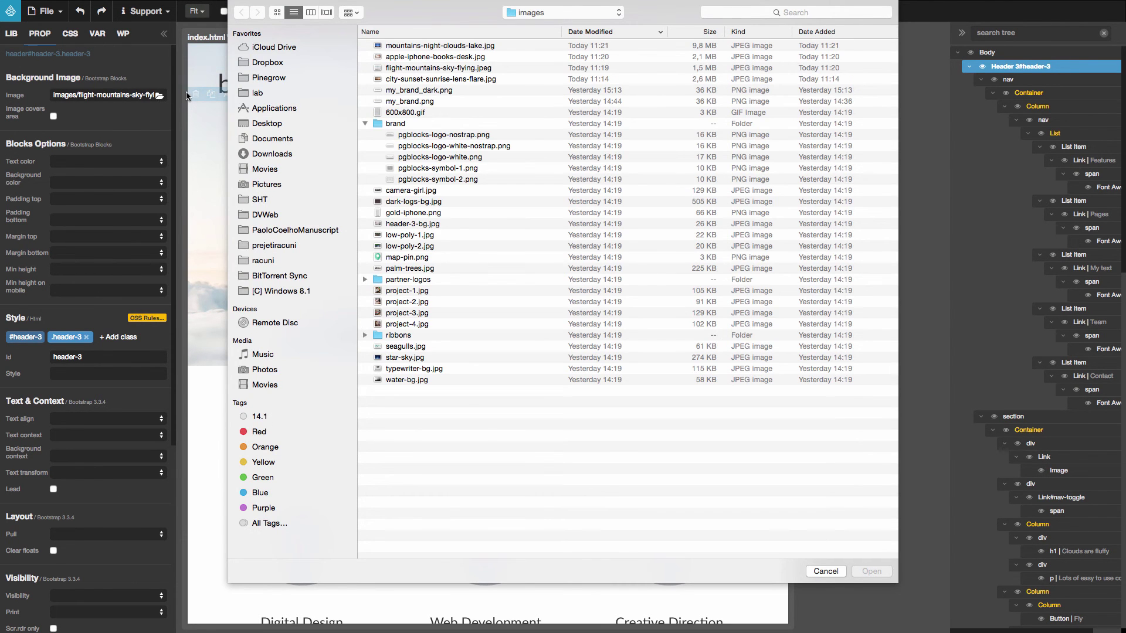
{"action": "double_click", "coordinate": [424, 45]}
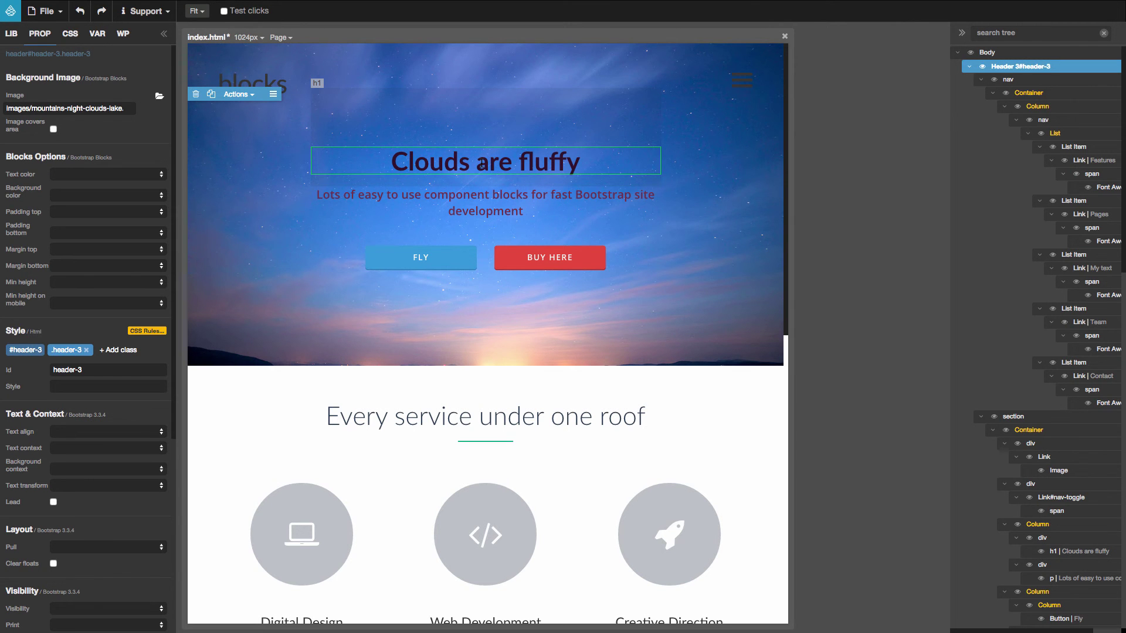
Set the text color of the "Clouds are fluffy" heading to white.
{"action": "left_click", "coordinate": [481, 164]}
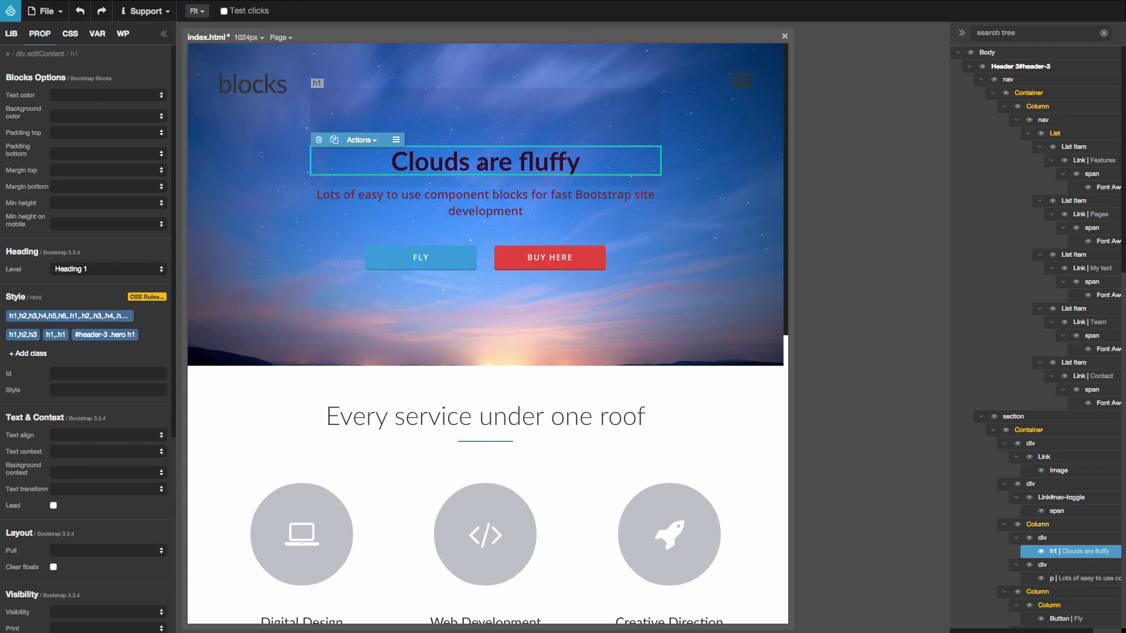
{"action": "left_click", "coordinate": [75, 95]}
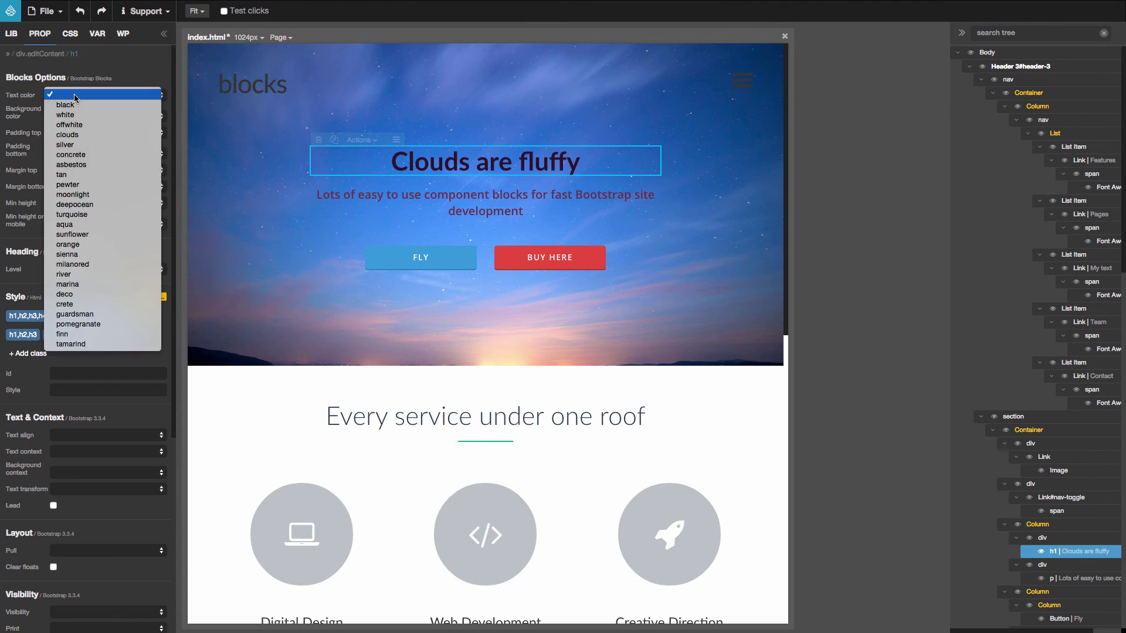
{"action": "left_click", "coordinate": [75, 115]}
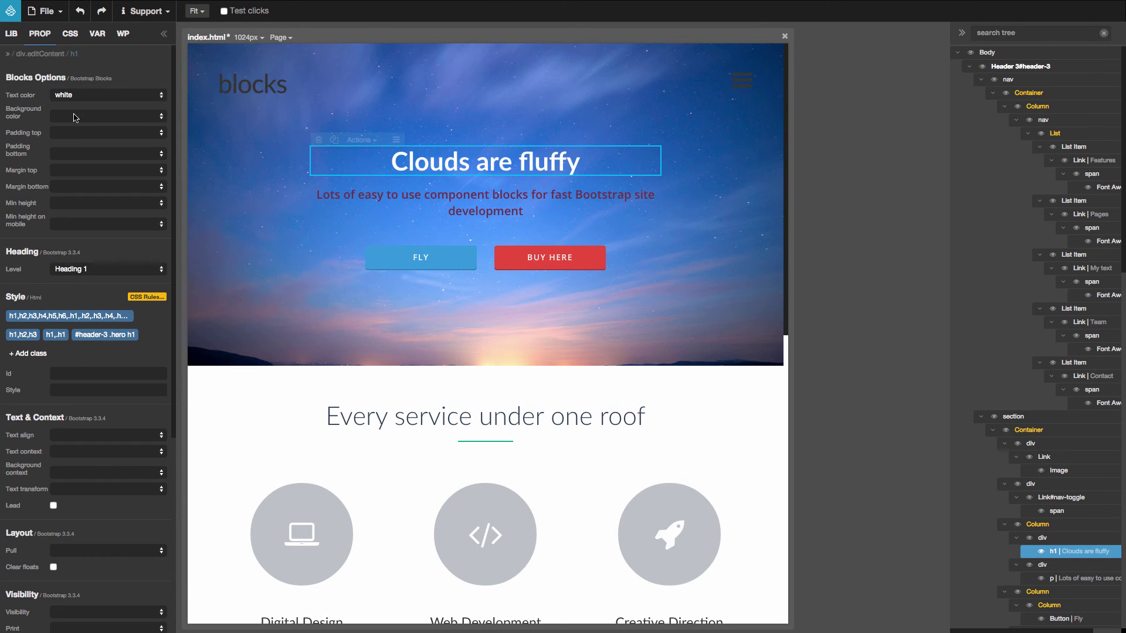
Set the text color of the lead paragraph below the "Clouds are fluffy" heading to offwhite.
{"action": "left_click", "coordinate": [529, 211]}
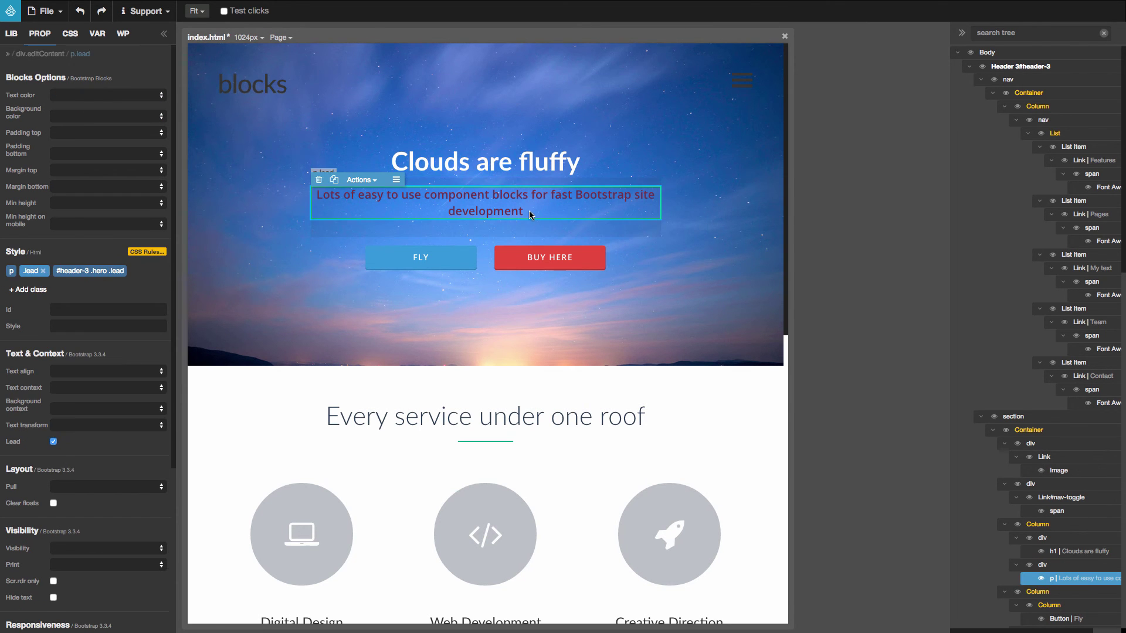
{"action": "left_click", "coordinate": [77, 95]}
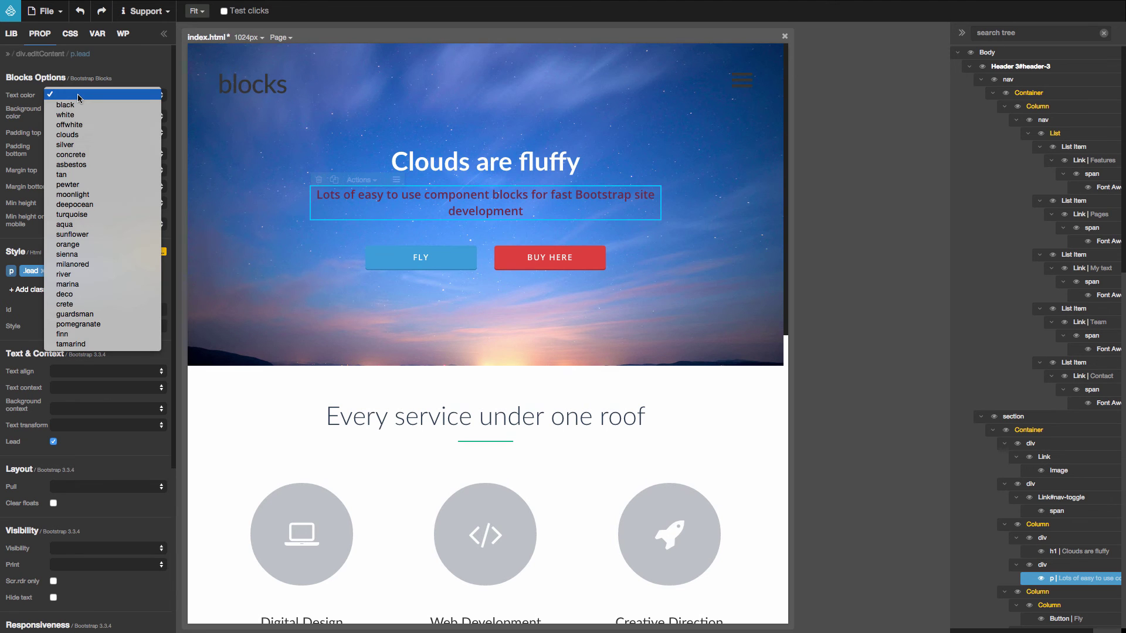
{"action": "left_click", "coordinate": [80, 125]}
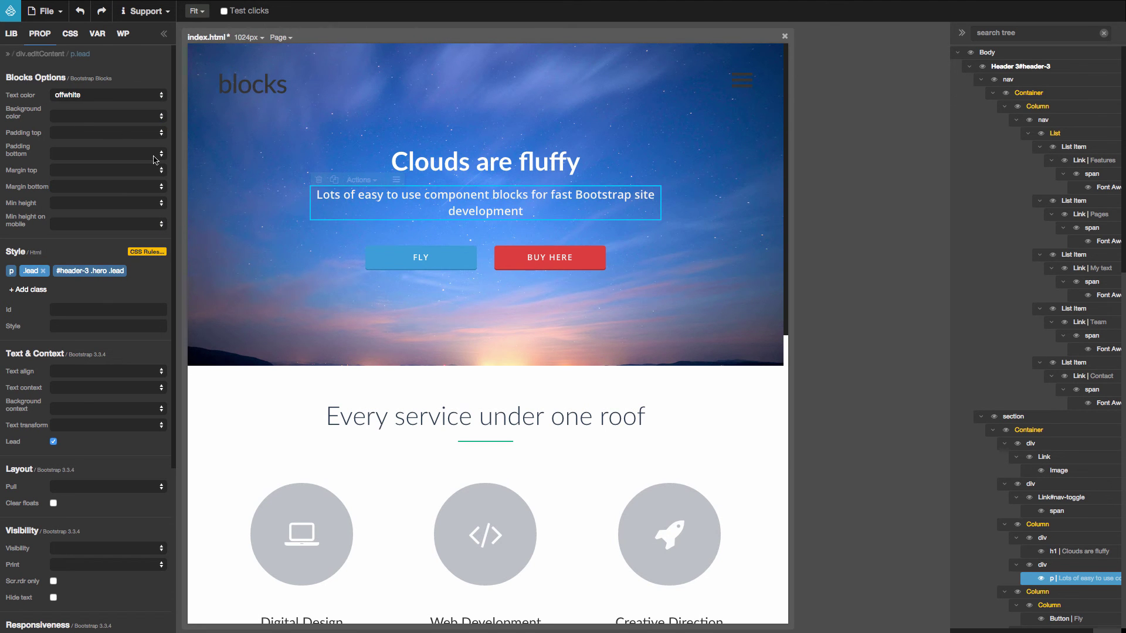
Try the Primary, Default and Success types on the Fly button, and set its type to Warning.
{"action": "left_click", "coordinate": [382, 261]}
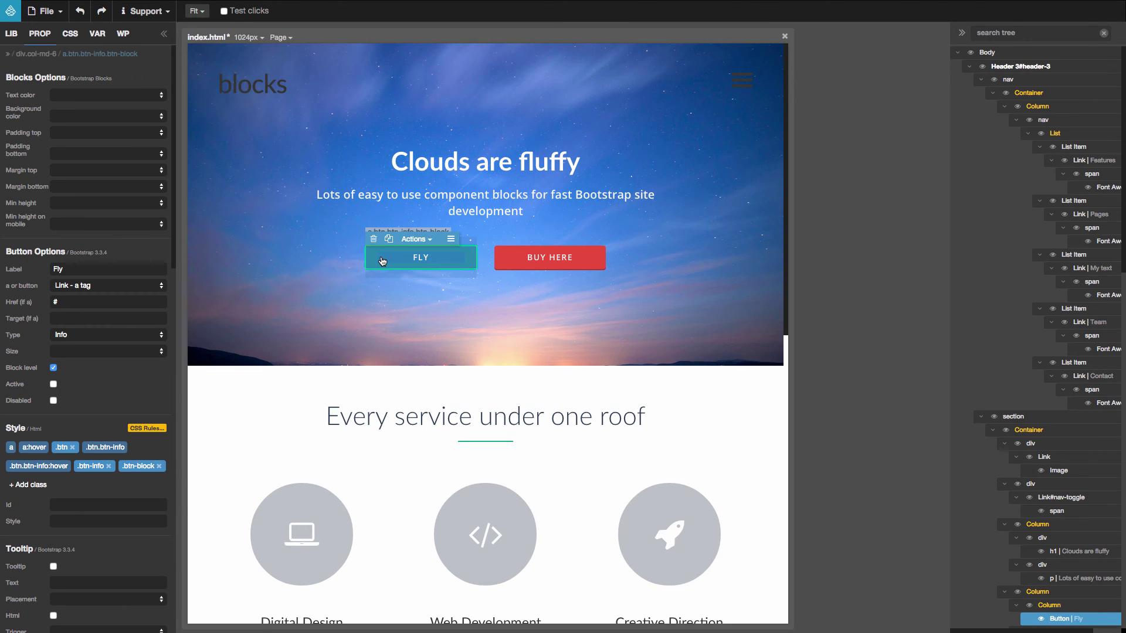
{"action": "left_click", "coordinate": [64, 335]}
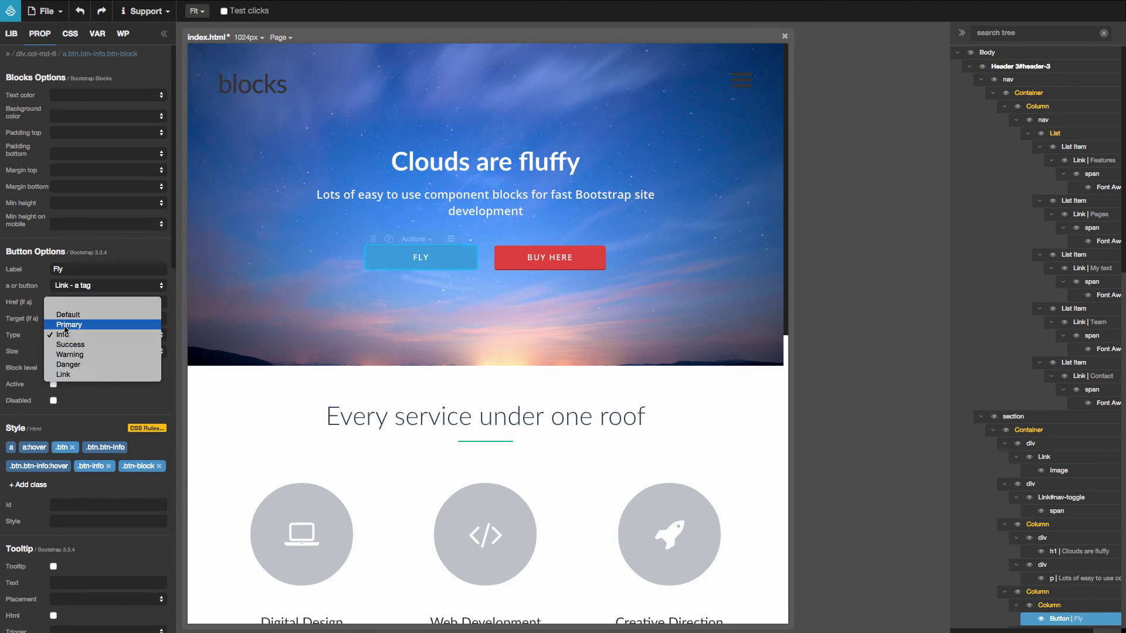
{"action": "left_click", "coordinate": [66, 325]}
{"action": "left_click", "coordinate": [66, 335]}
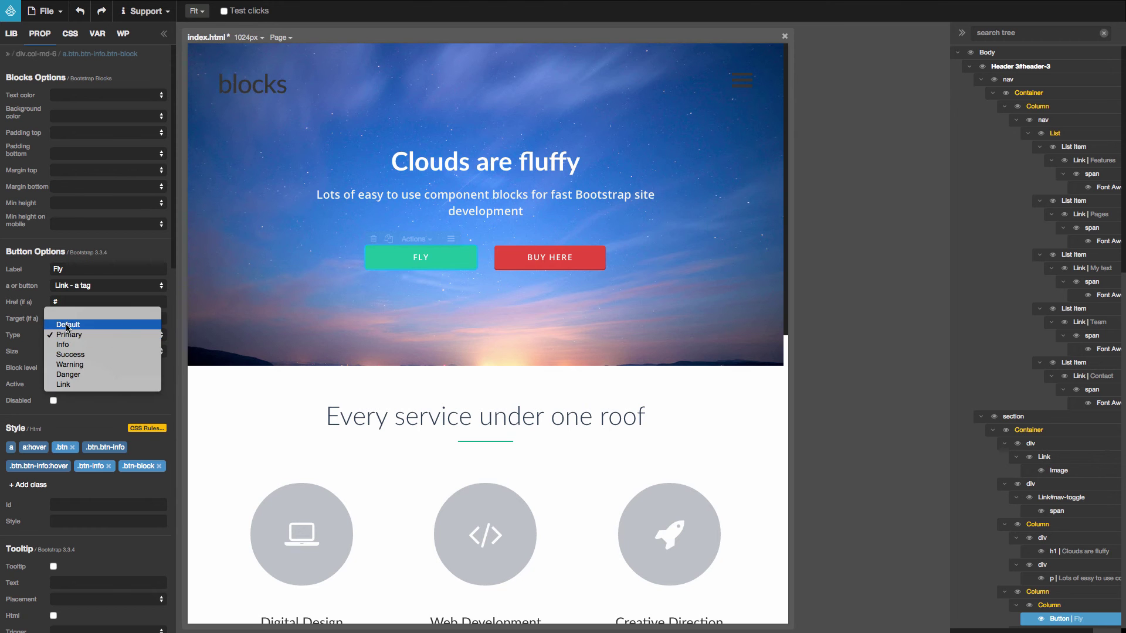
{"action": "left_click", "coordinate": [67, 327]}
{"action": "left_click", "coordinate": [70, 336]}
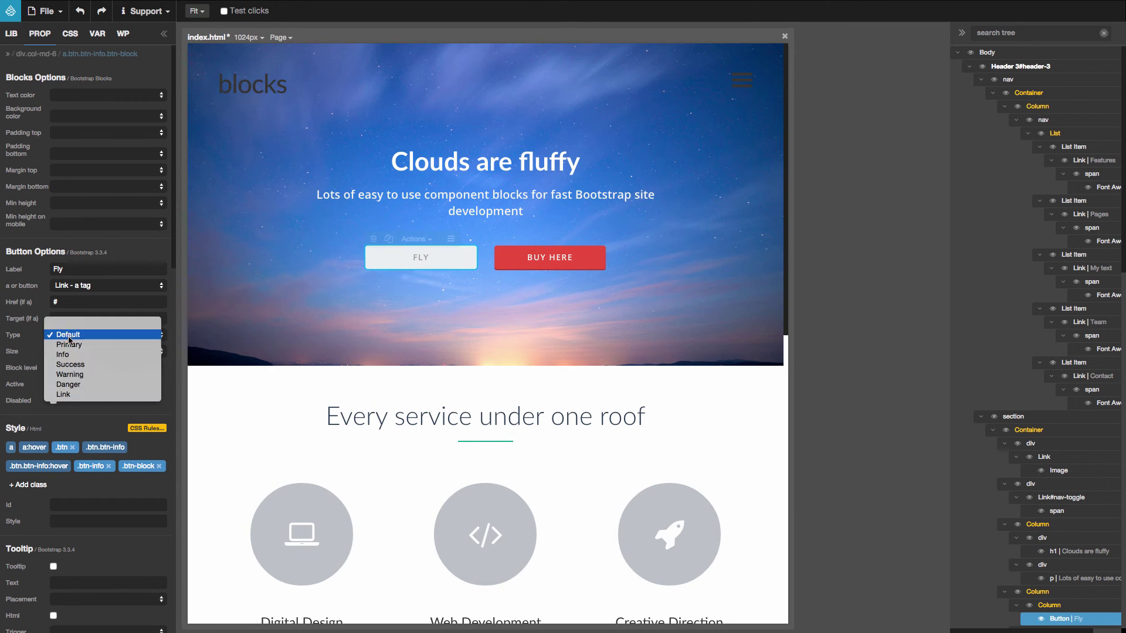
{"action": "left_click", "coordinate": [71, 365]}
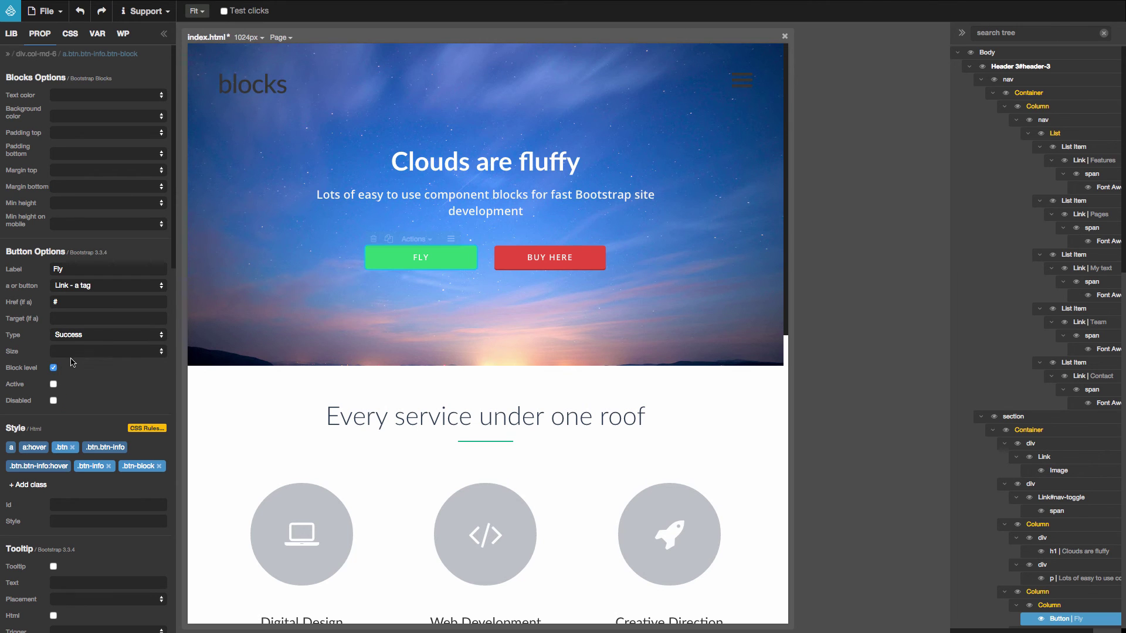
{"action": "left_click", "coordinate": [71, 338]}
{"action": "left_click", "coordinate": [70, 345]}
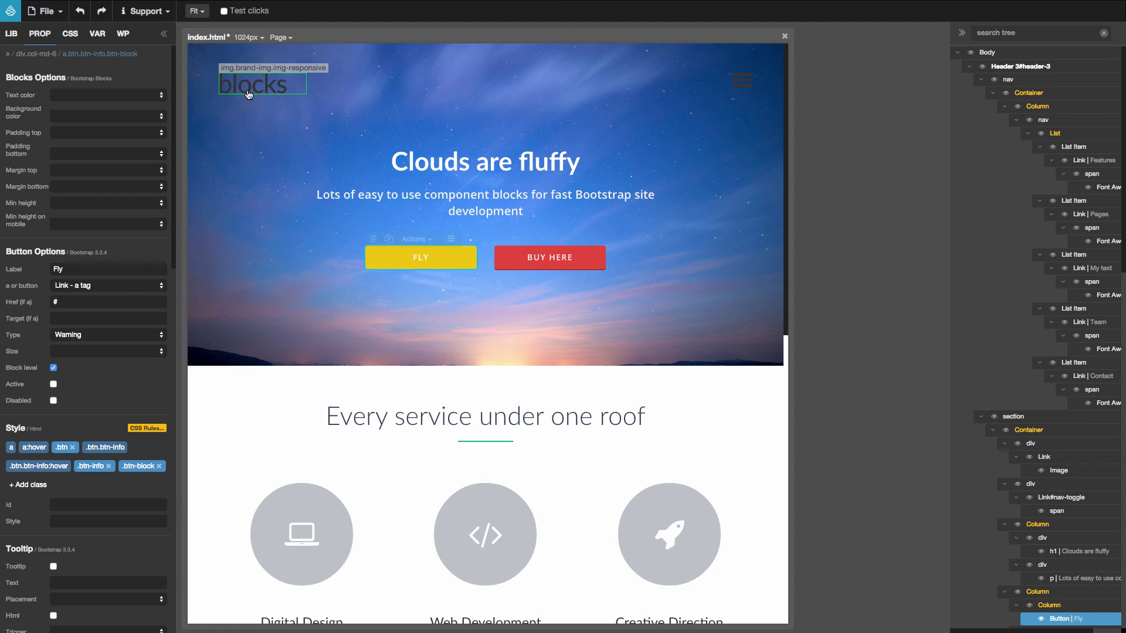
Delete the column containing the "Buy here" button, and center the Fly button's column with a medium (Md) offset of 3.
{"action": "left_click", "coordinate": [487, 253]}
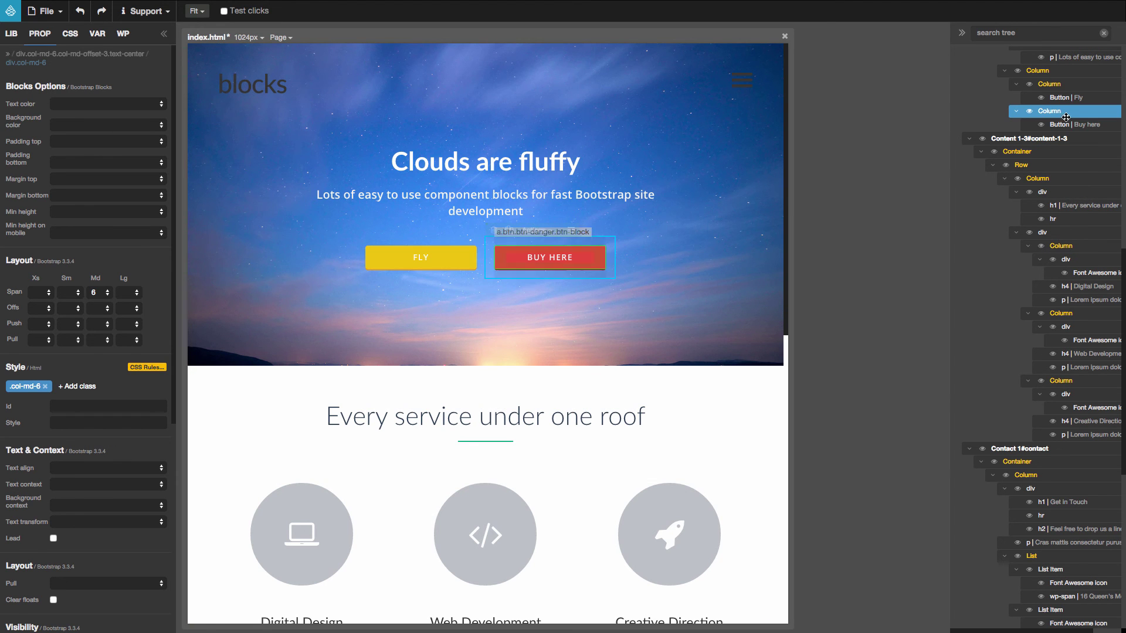
{"action": "key", "text": "Delete"}
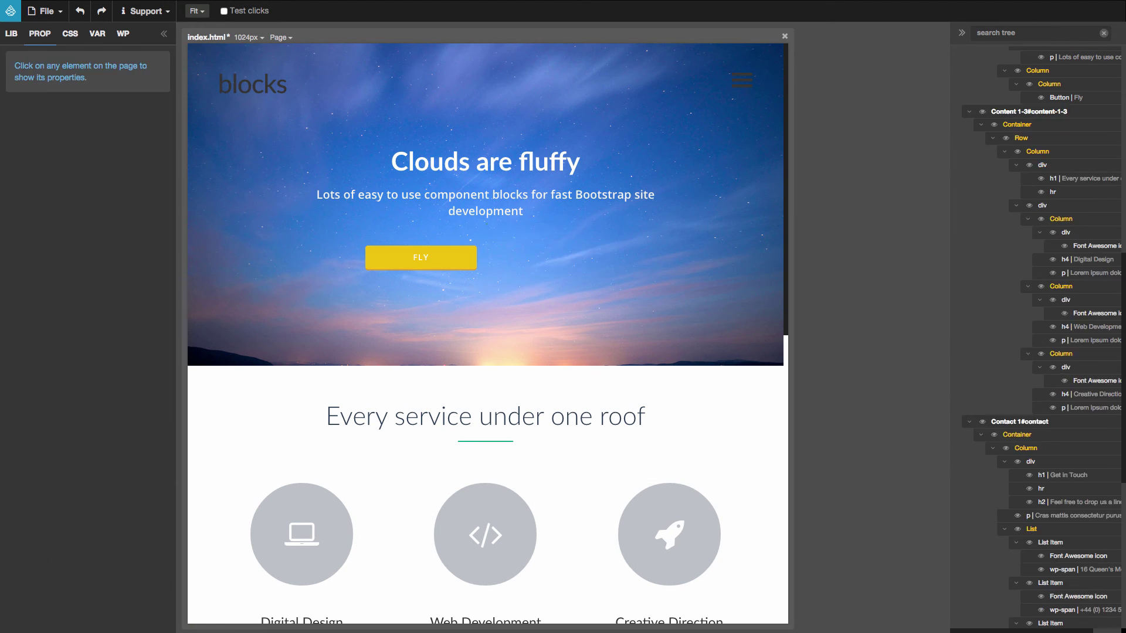
{"action": "left_click", "coordinate": [1058, 84]}
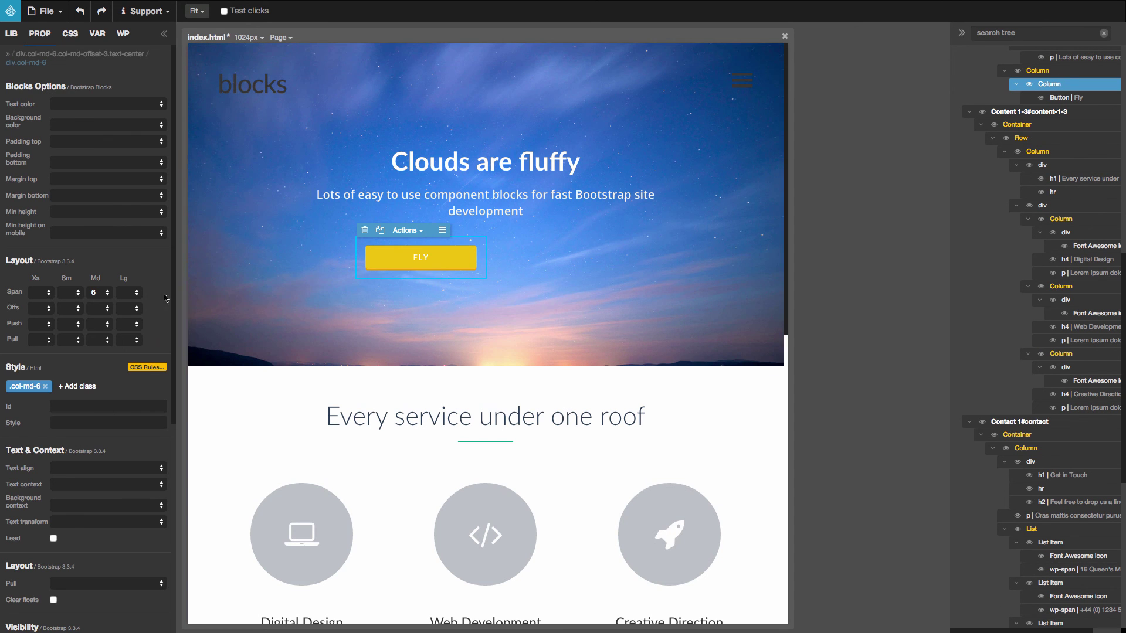
{"action": "left_click", "coordinate": [98, 309]}
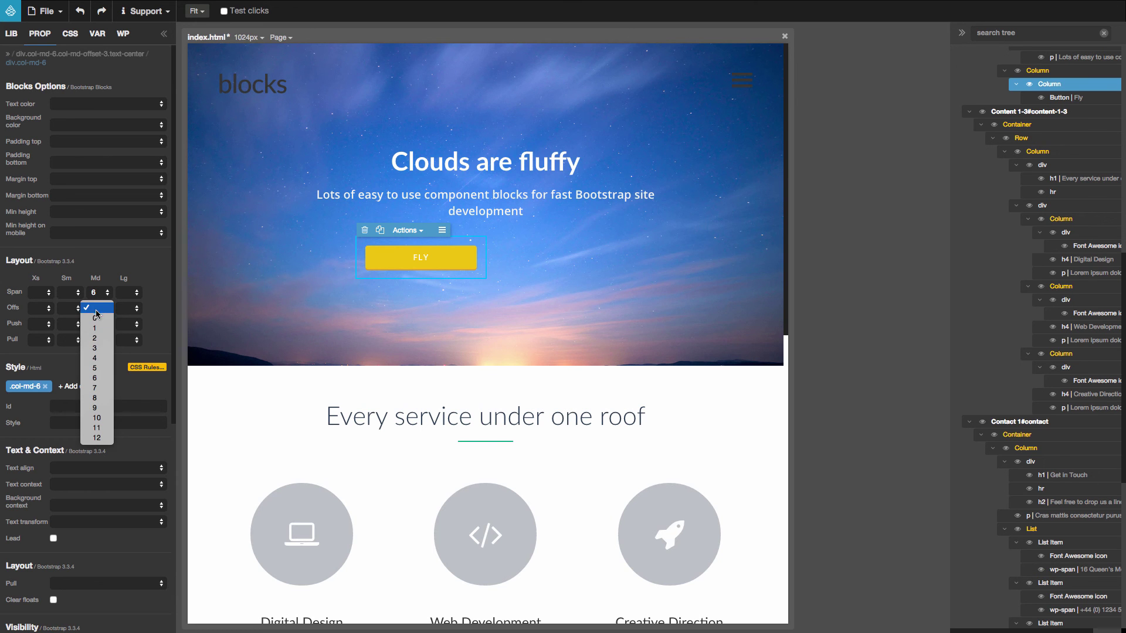
{"action": "left_click", "coordinate": [95, 348]}
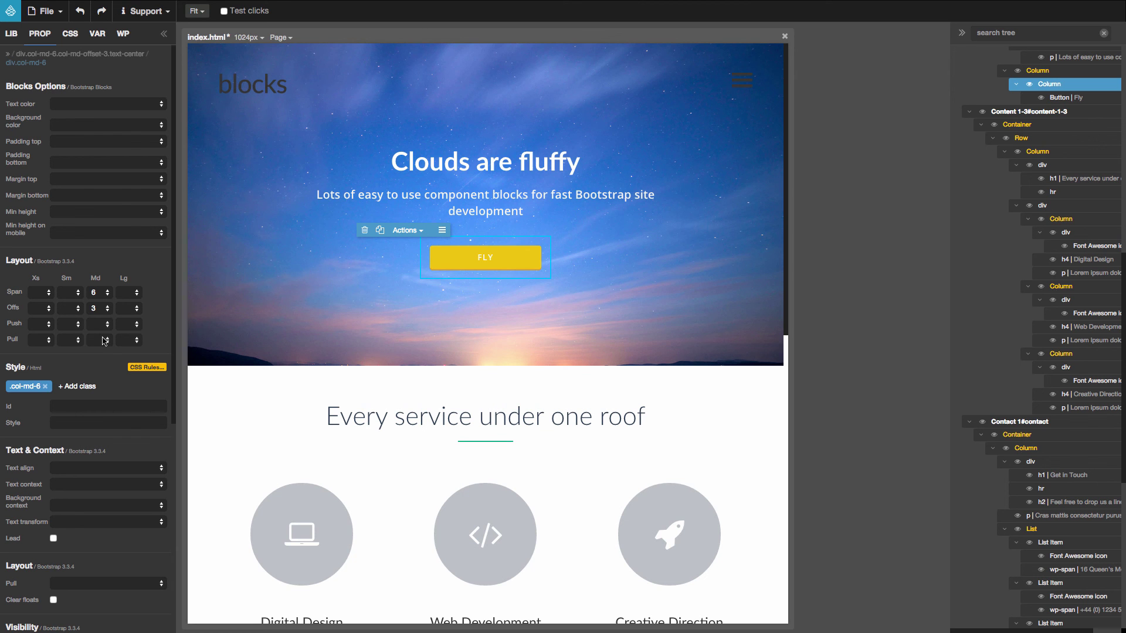
Set the Fly button's link target to #contact, and test the button in the Chrome browser preview.
{"action": "left_click", "coordinate": [494, 260]}
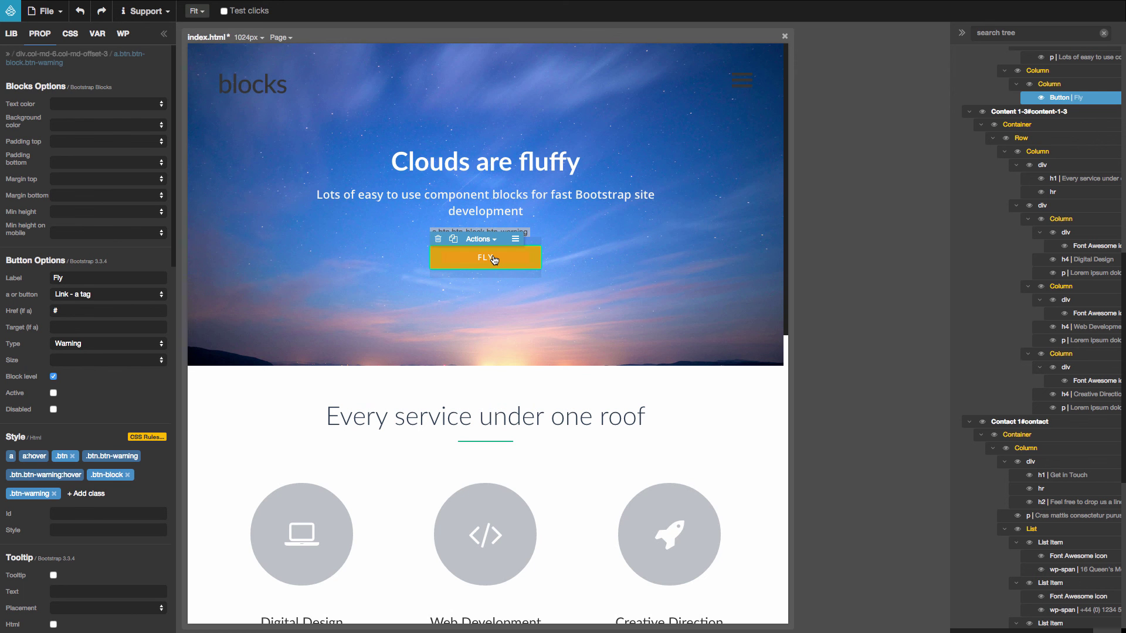
{"action": "scroll", "coordinate": [493, 254], "scroll_direction": "down", "scroll_amount": 10}
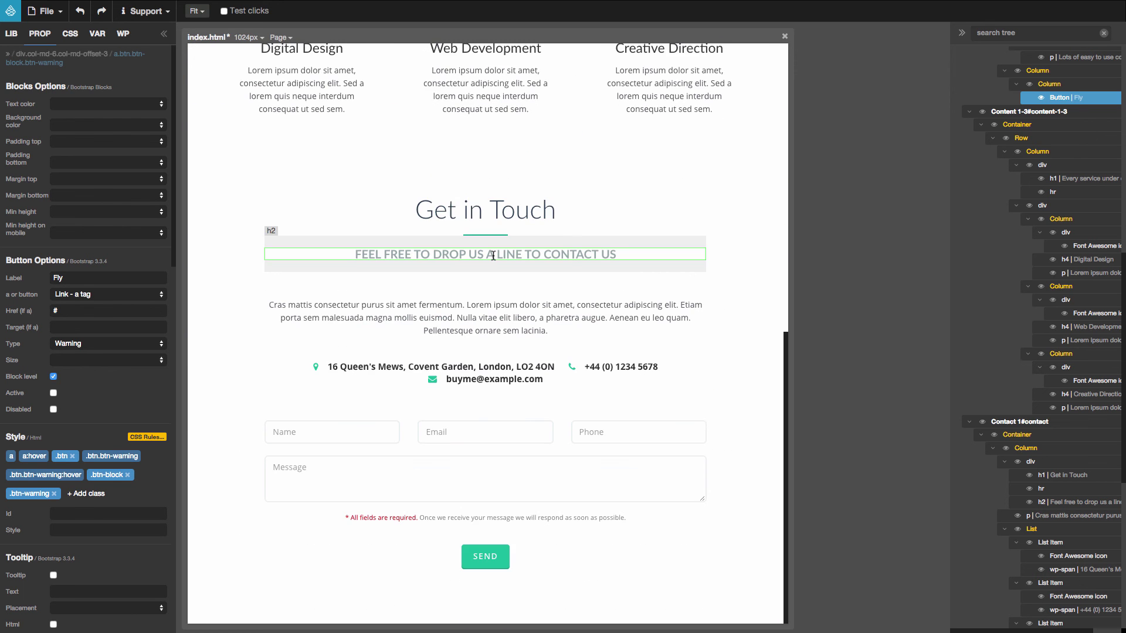
{"action": "scroll", "coordinate": [493, 255], "scroll_direction": "up", "scroll_amount": 2}
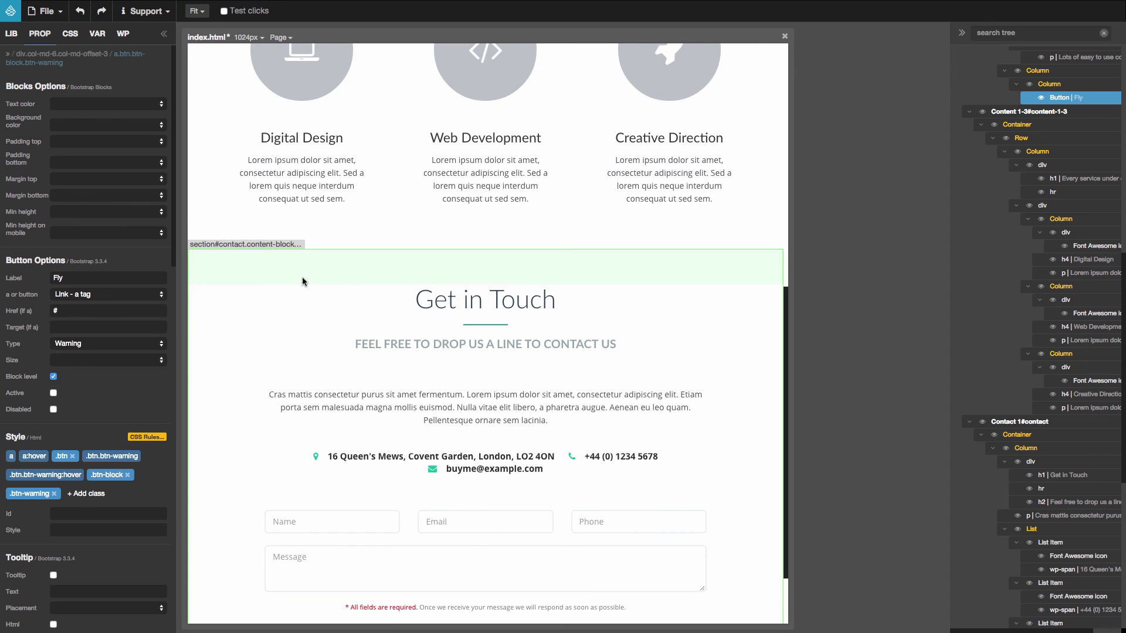
{"action": "scroll", "coordinate": [311, 285], "scroll_direction": "up", "scroll_amount": 10}
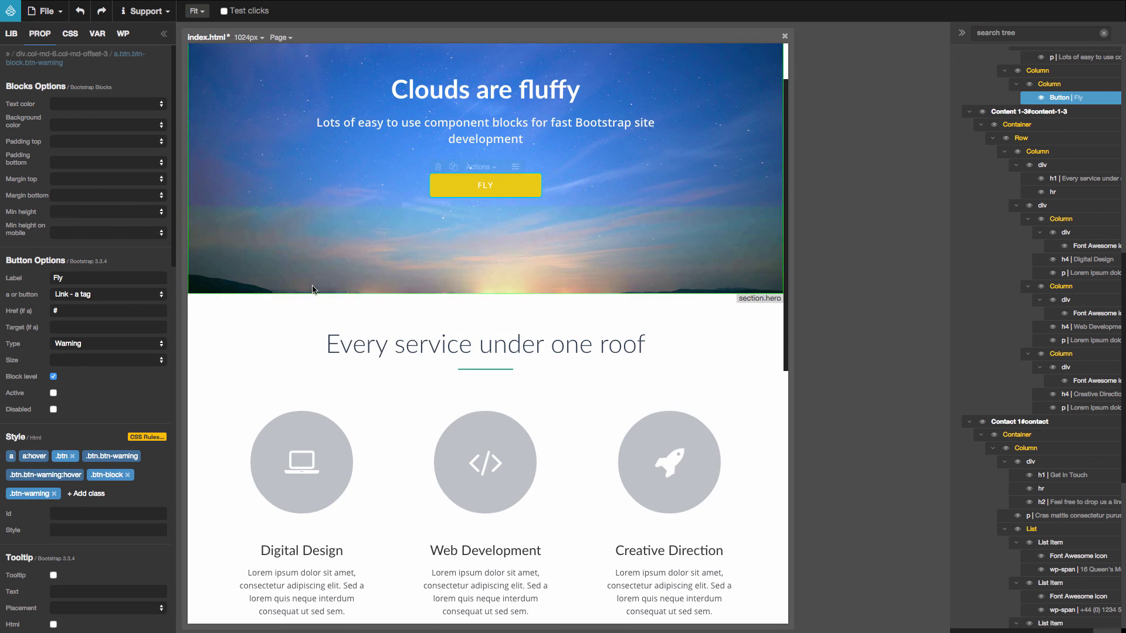
{"action": "scroll", "coordinate": [313, 289], "scroll_direction": "up", "scroll_amount": 2}
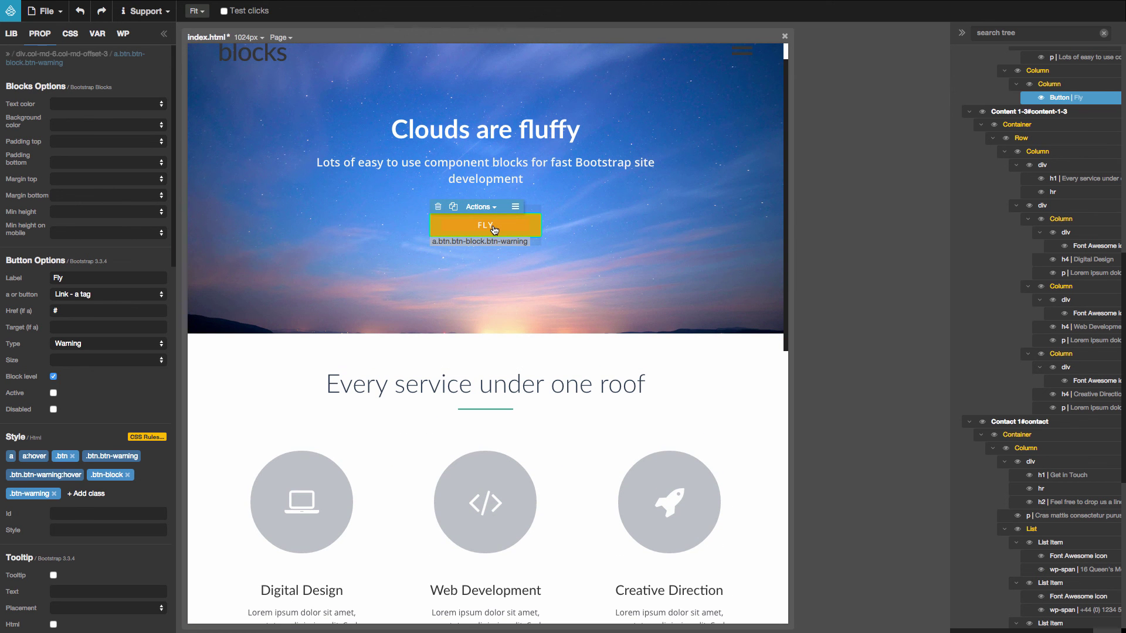
{"action": "scroll", "coordinate": [494, 230], "scroll_direction": "up", "scroll_amount": 1}
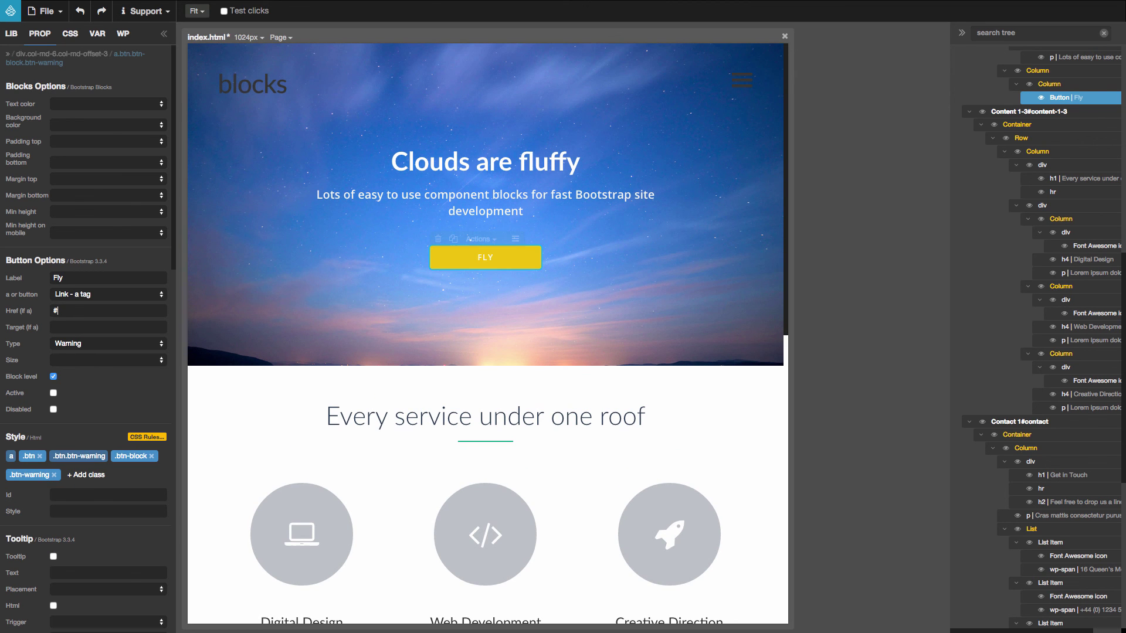
{"action": "type", "text": "#contact"}
{"action": "key", "text": "super+b"}
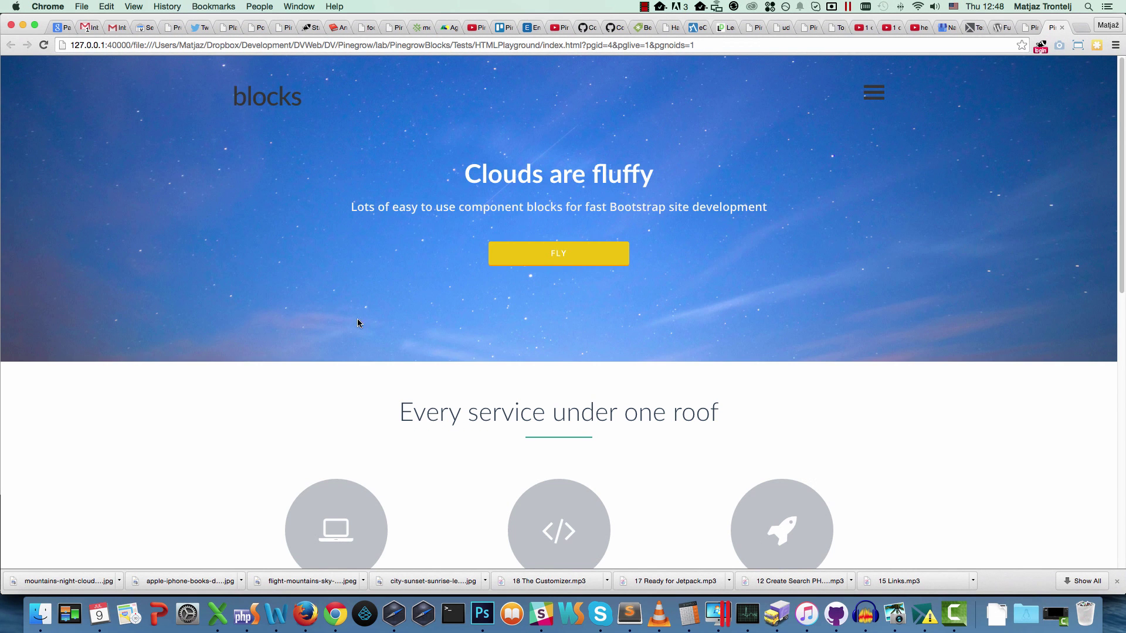
{"action": "left_click", "coordinate": [558, 254]}
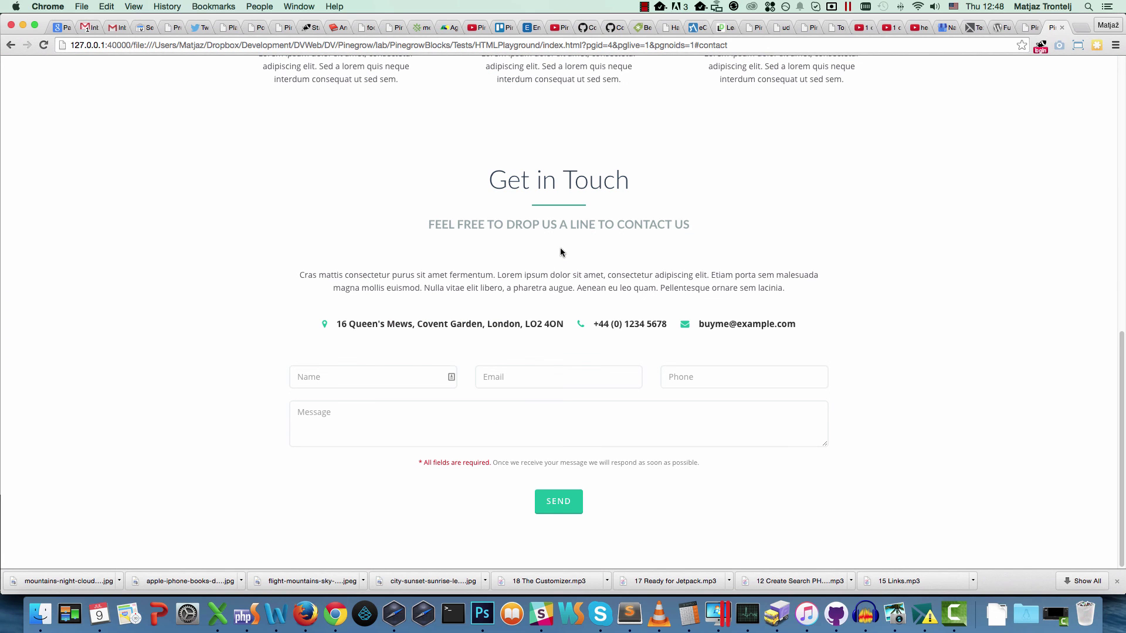